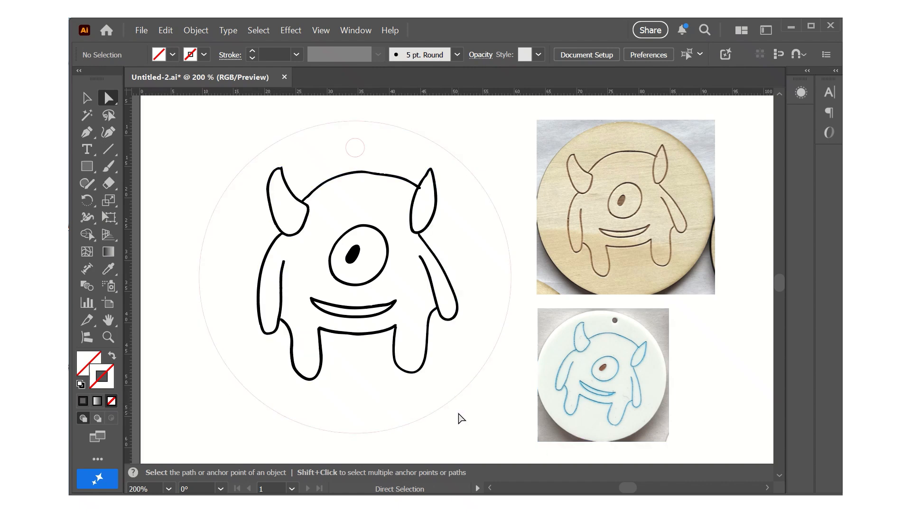
# Step: Create a new document with a 120 x 120 mm artboard
pyautogui.click(140, 30)
pyautogui.click(160, 57)
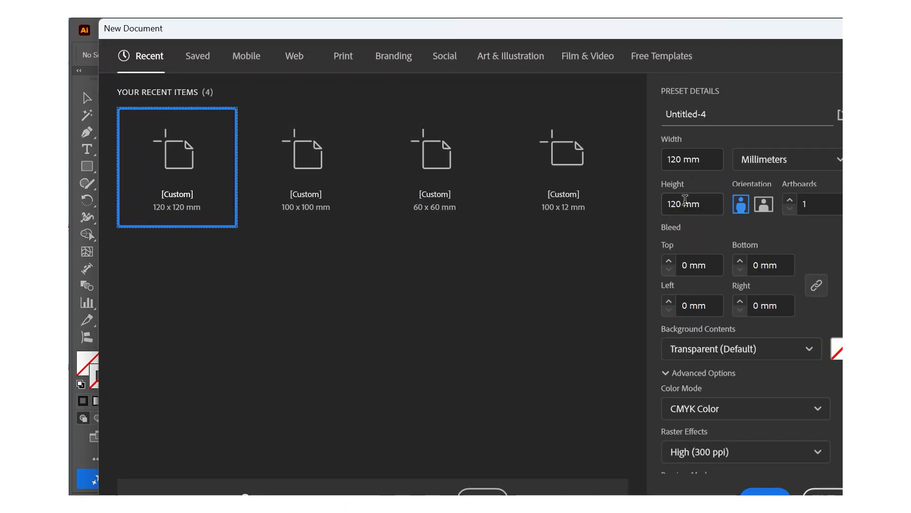
pyautogui.click(764, 494)
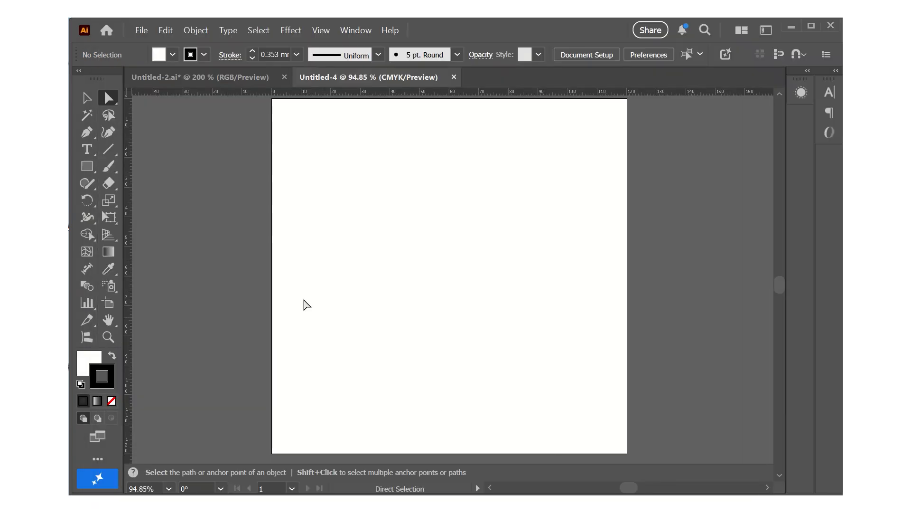
# Step: Place the Untitled-5 monster drawing as a linked image near the artboard's upper-left corner
pyautogui.click(141, 30)
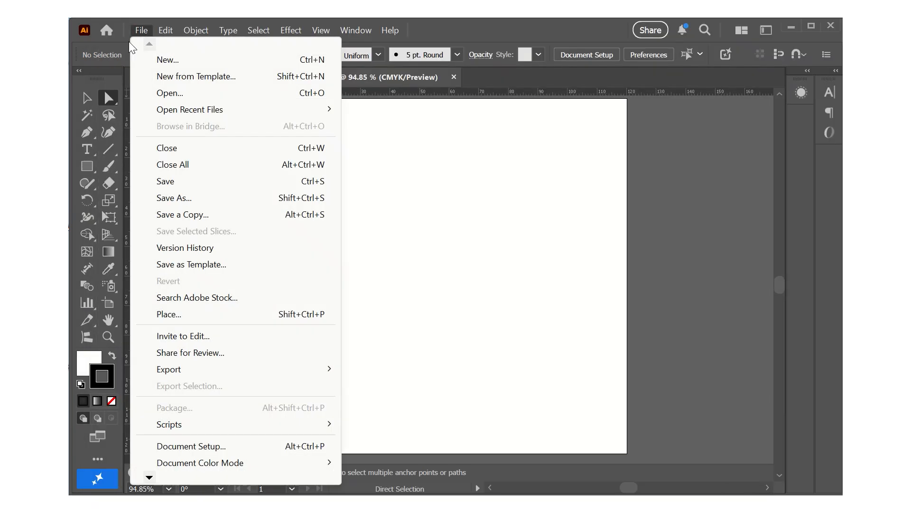
pyautogui.click(172, 317)
pyautogui.click(393, 138)
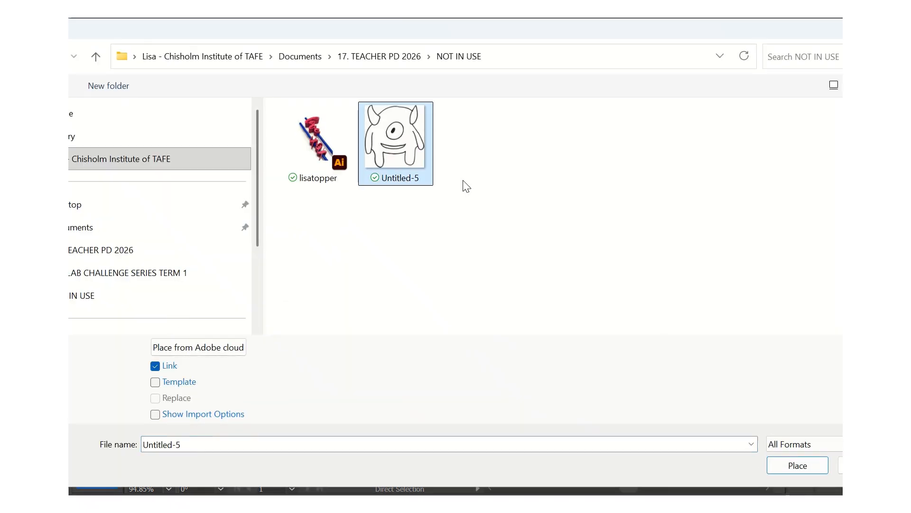
pyautogui.click(798, 465)
pyautogui.click(283, 113)
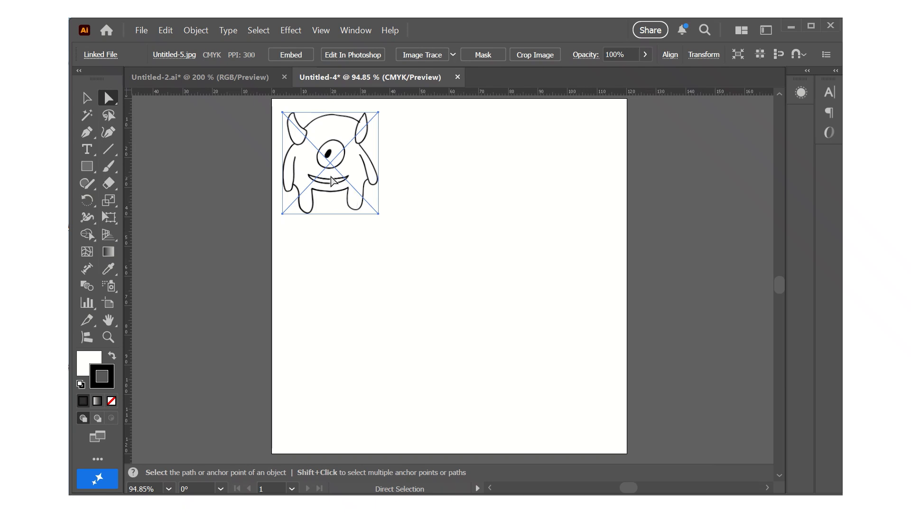
# Step: Enlarge the monster image proportionally to fill most of the artboard and position it near the centre
pyautogui.moveTo(330, 178); pyautogui.dragTo(373, 209)
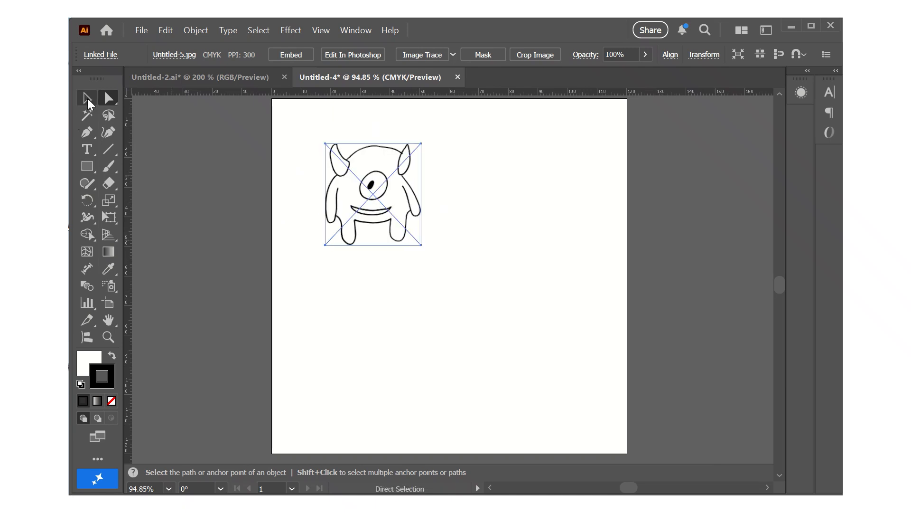
pyautogui.click(87, 99)
pyautogui.moveTo(420, 244); pyautogui.dragTo(589, 415)
pyautogui.moveTo(503, 307); pyautogui.dragTo(499, 305)
pyautogui.click(317, 112)
pyautogui.click(409, 189)
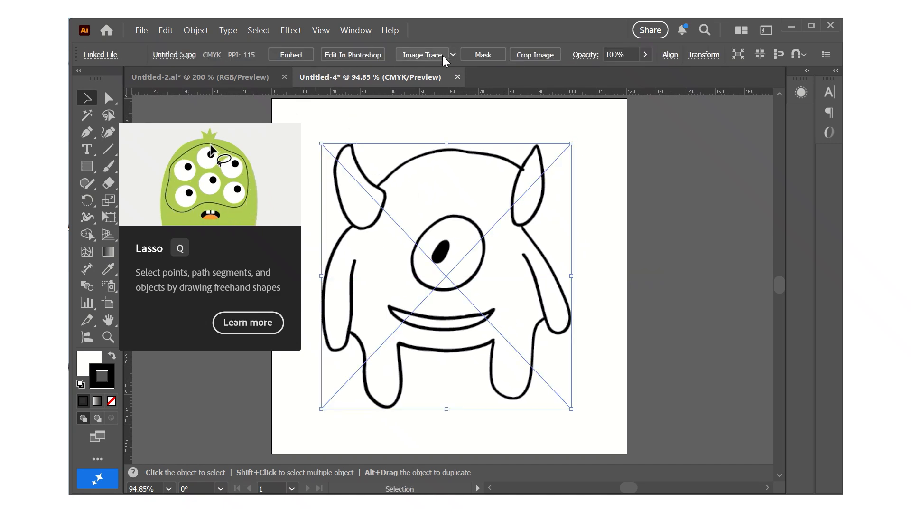
# Step: Open the Image Trace settings for the monster image with the advanced options expanded
pyautogui.click(346, 31)
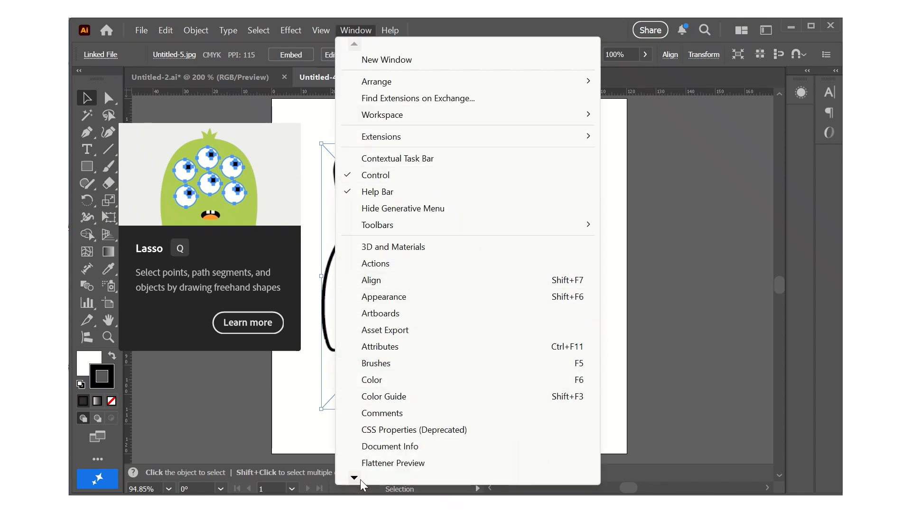
pyautogui.moveTo(352, 478)
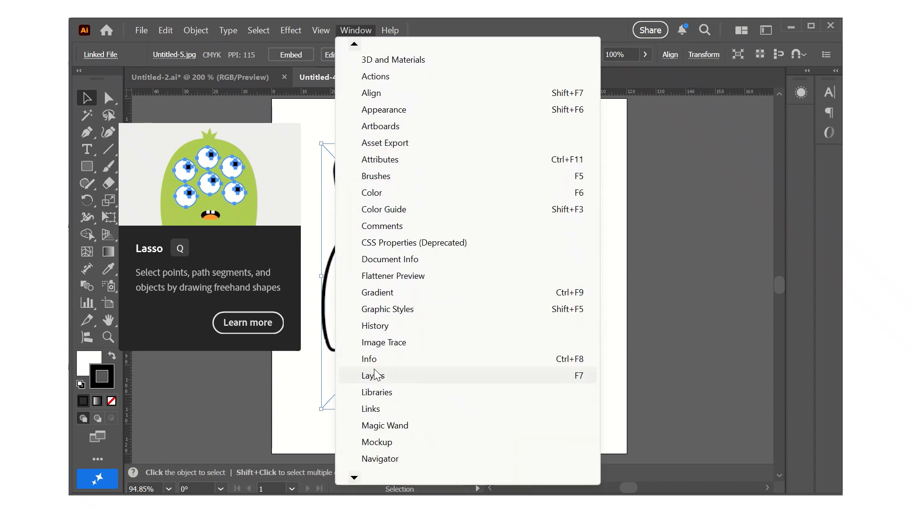
pyautogui.click(377, 342)
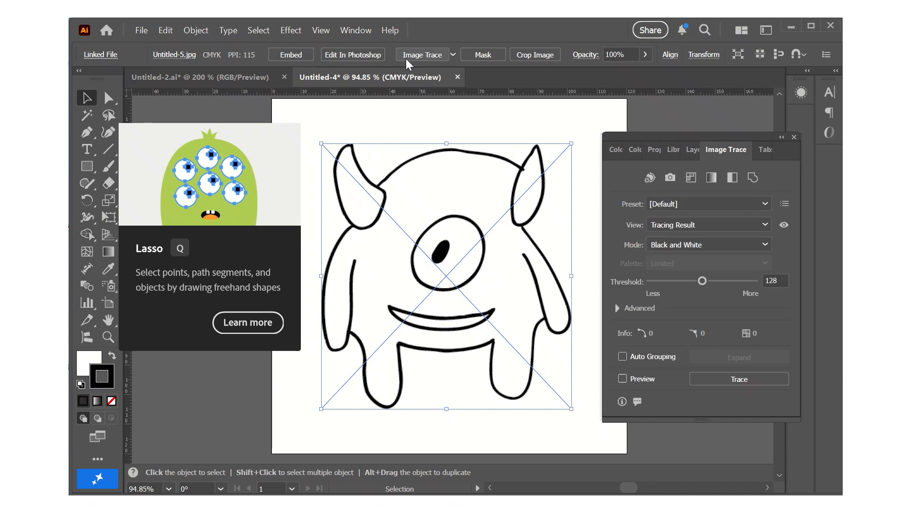
pyautogui.click(616, 307)
pyautogui.moveTo(742, 143)
pyautogui.mouseDown()
pyautogui.moveTo(747, 110)
pyautogui.moveTo(726, 38)
pyautogui.moveTo(733, 21)
pyautogui.mouseUp()
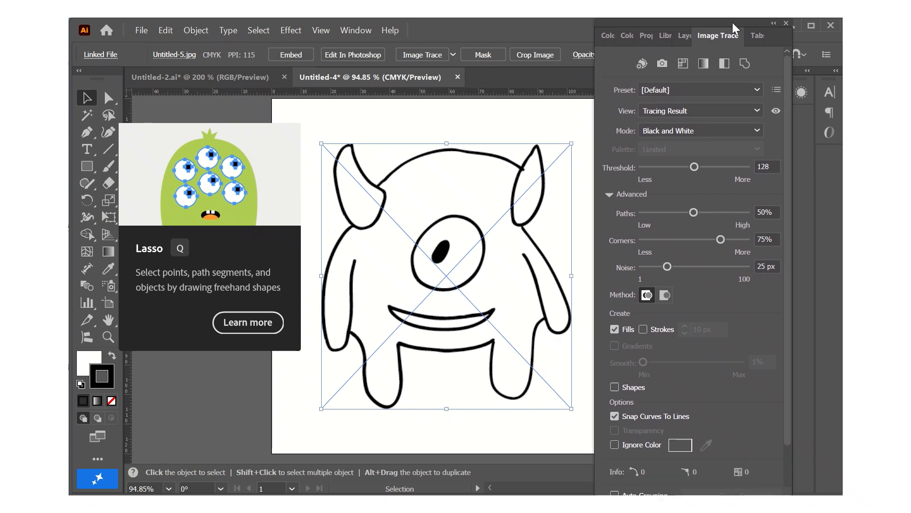
# Step: Trace the monster image in Black and White mode with white set as the ignored color
pyautogui.click(614, 444)
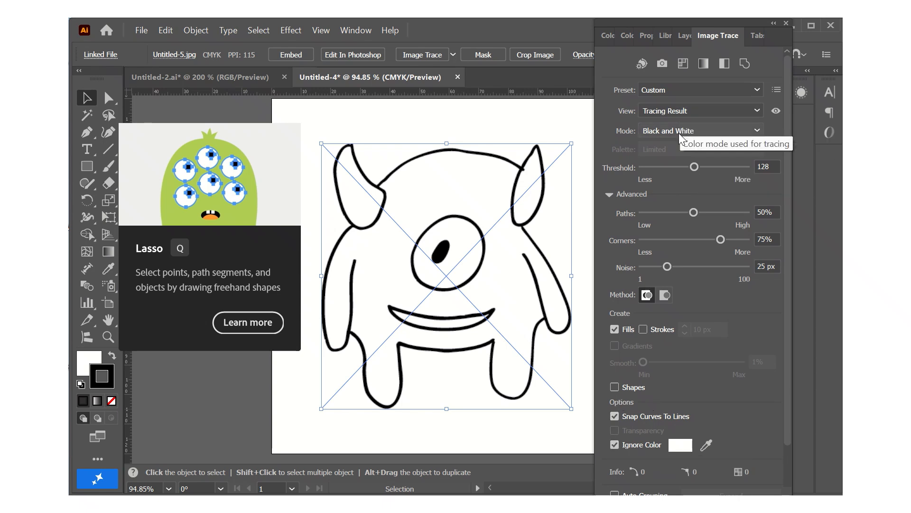
pyautogui.click(693, 110)
pyautogui.click(692, 110)
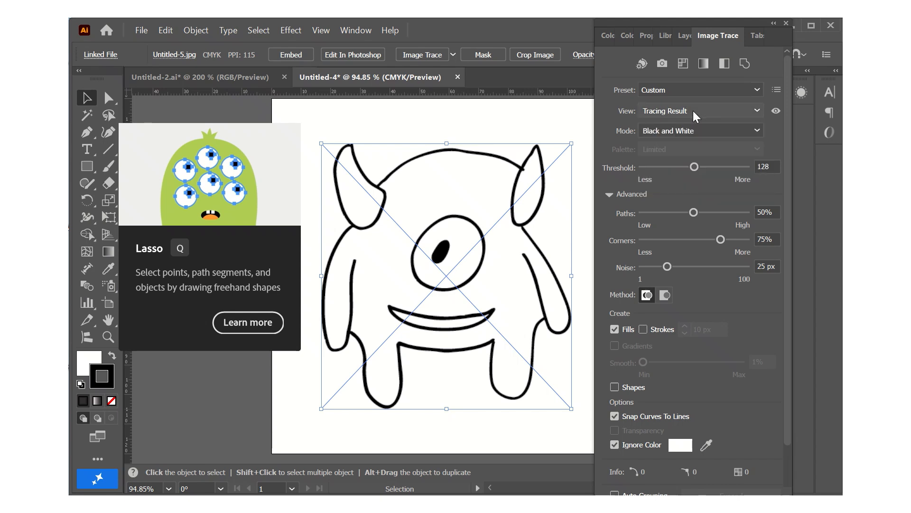
pyautogui.scroll(-2, 676, 426)
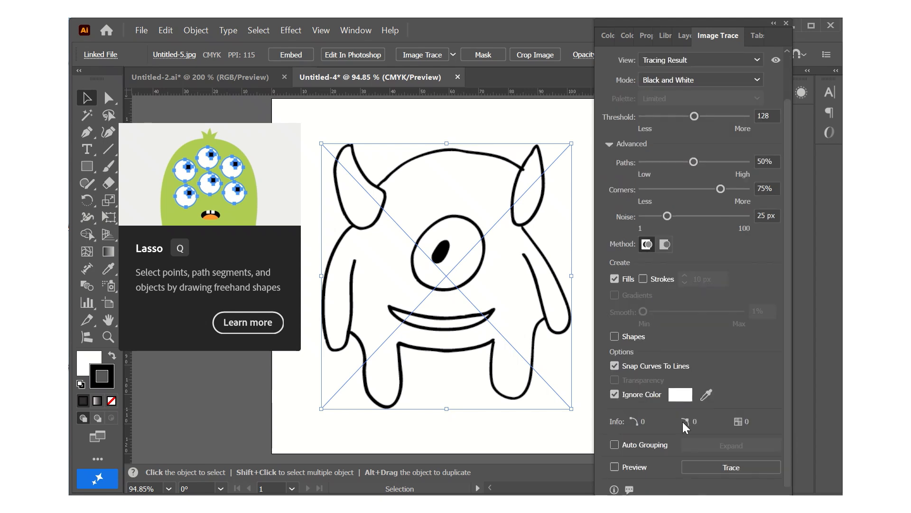
pyautogui.click(729, 468)
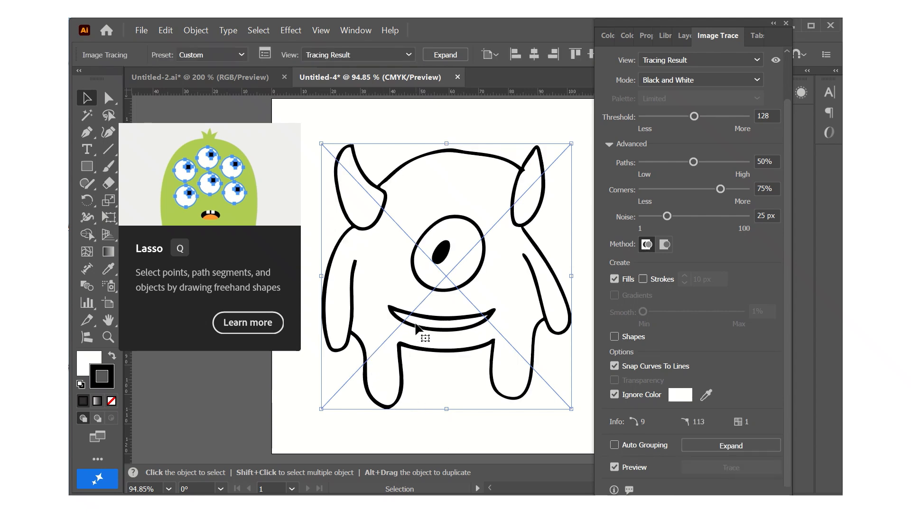
# Step: Reposition the traced monster on the artboard and expand the tracing into editable vector paths
pyautogui.moveTo(433, 291)
pyautogui.mouseDown()
pyautogui.moveTo(286, 343)
pyautogui.moveTo(386, 306)
pyautogui.moveTo(426, 304)
pyautogui.mouseUp()
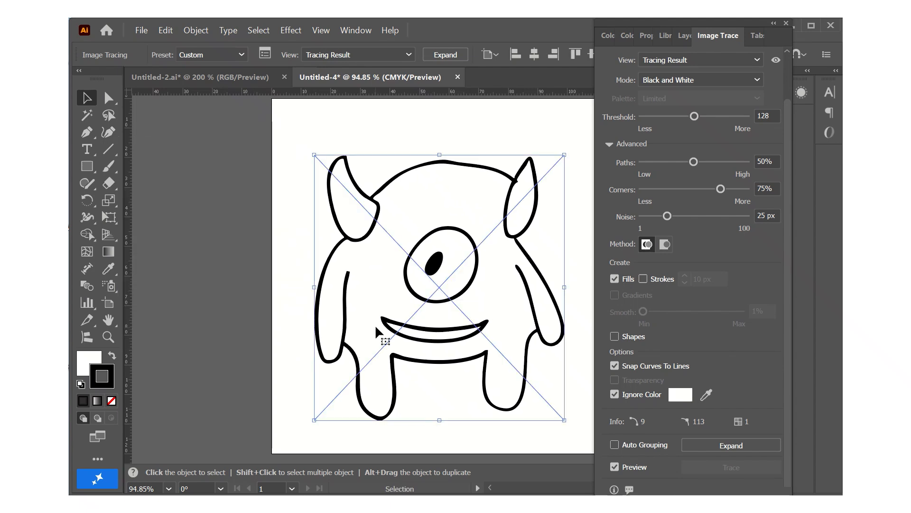
pyautogui.moveTo(399, 334); pyautogui.dragTo(416, 326)
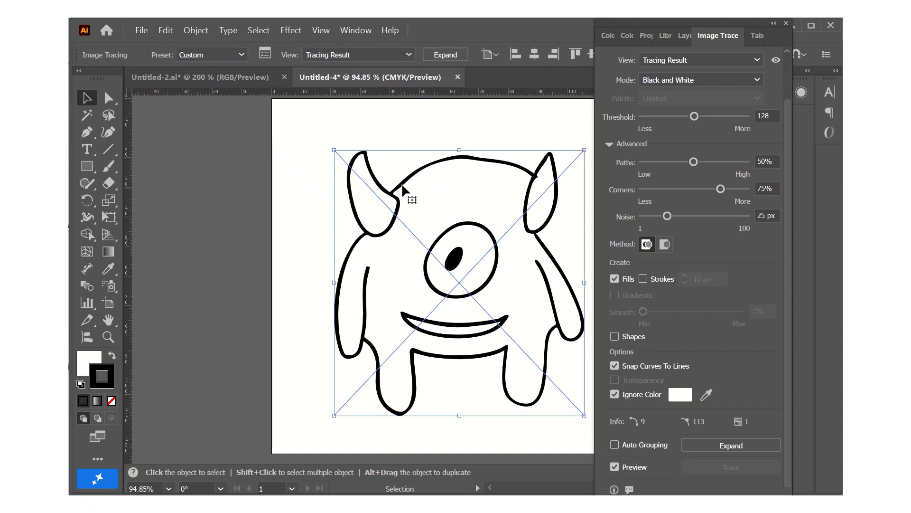
pyautogui.moveTo(434, 163)
pyautogui.mouseDown()
pyautogui.moveTo(315, 169)
pyautogui.moveTo(423, 164)
pyautogui.mouseUp()
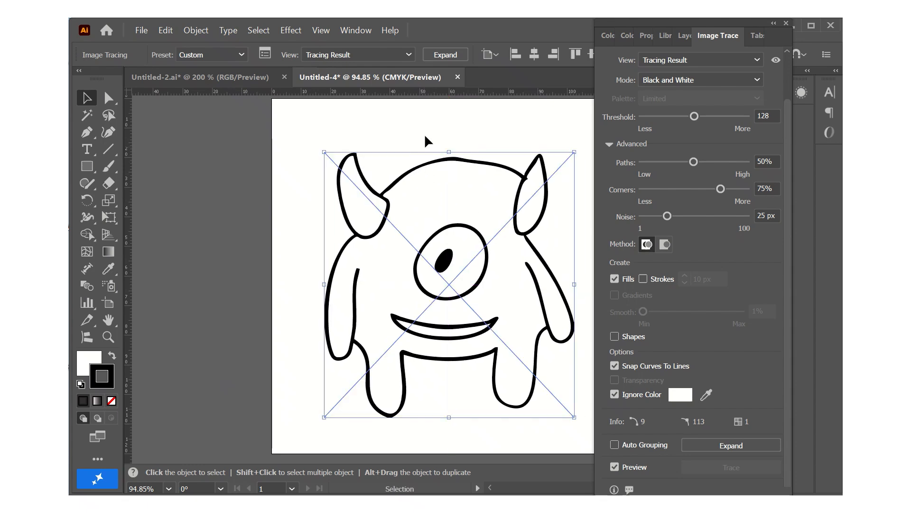
pyautogui.click(444, 54)
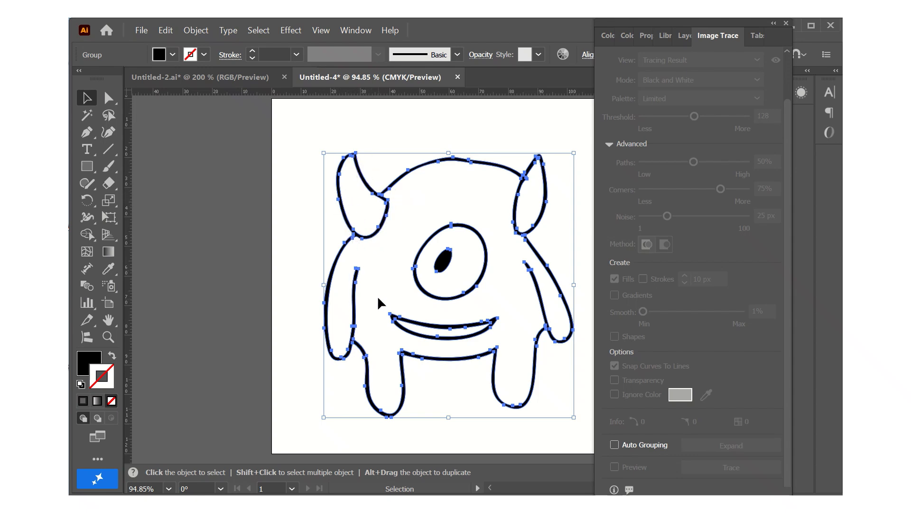
# Step: Close the Image Trace settings, scale the monster paths down slightly and move them back to the artboard's centre
pyautogui.moveTo(335, 269)
pyautogui.mouseDown()
pyautogui.moveTo(208, 265)
pyautogui.moveTo(346, 269)
pyautogui.mouseUp()
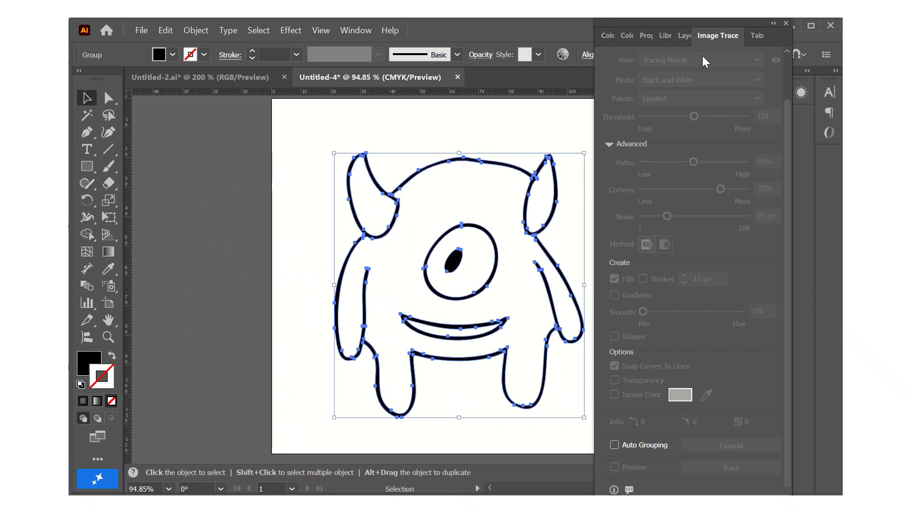
pyautogui.click(785, 22)
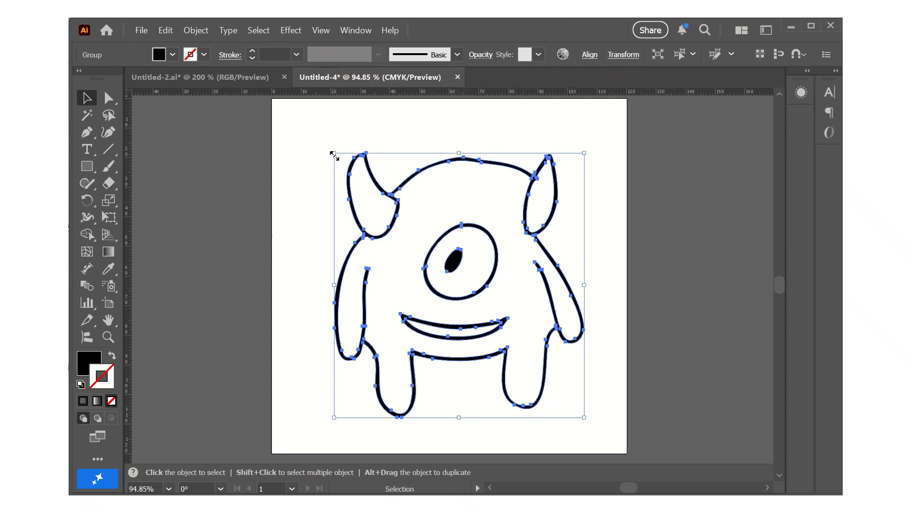
pyautogui.moveTo(334, 156); pyautogui.dragTo(311, 159)
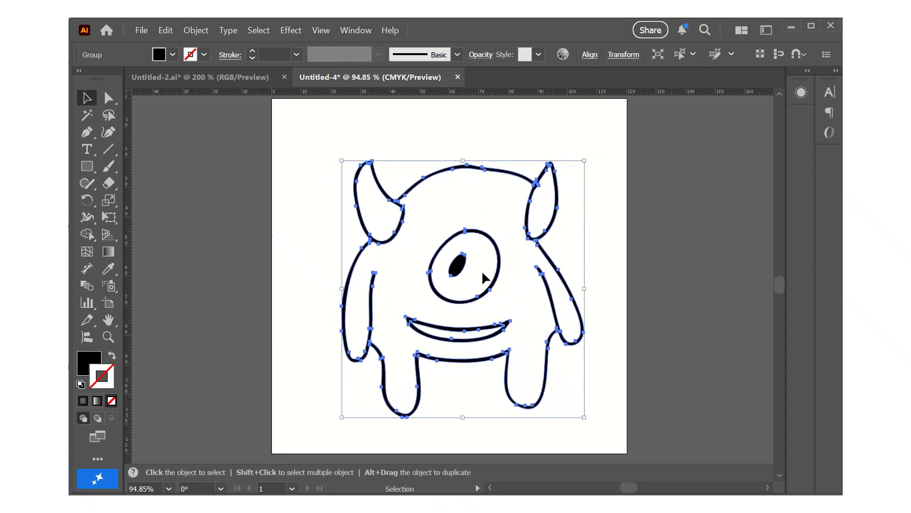
pyautogui.moveTo(454, 268); pyautogui.dragTo(441, 253)
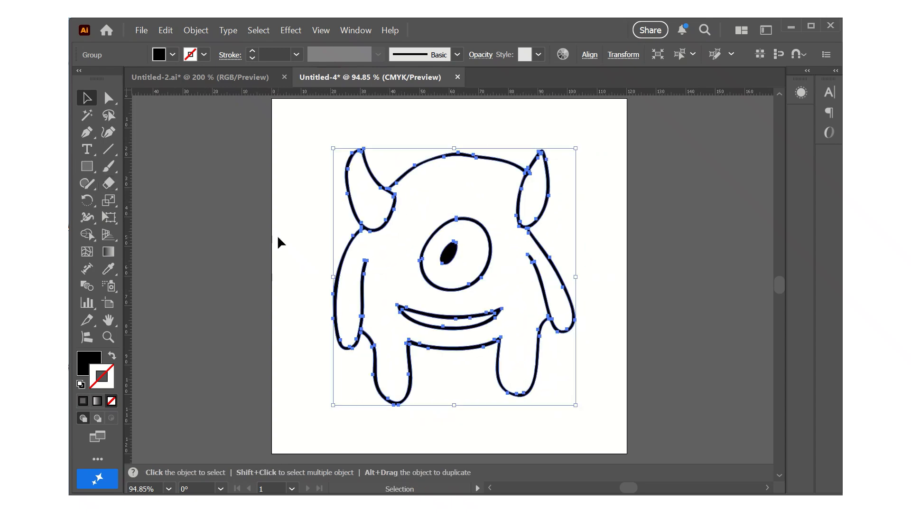
# Step: Create a 100 x 100 mm circle with the Ellipse tool and centre it on the artboard over the monster
pyautogui.click(92, 169)
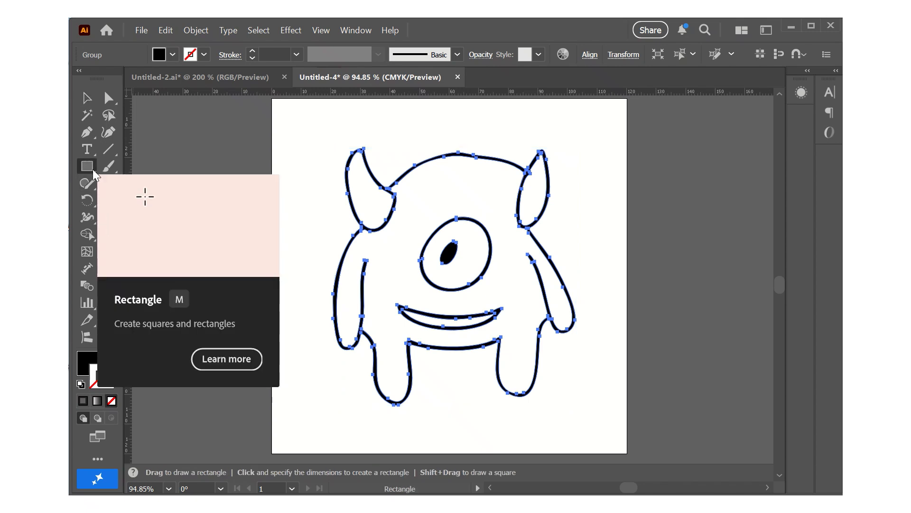
pyautogui.click(93, 169)
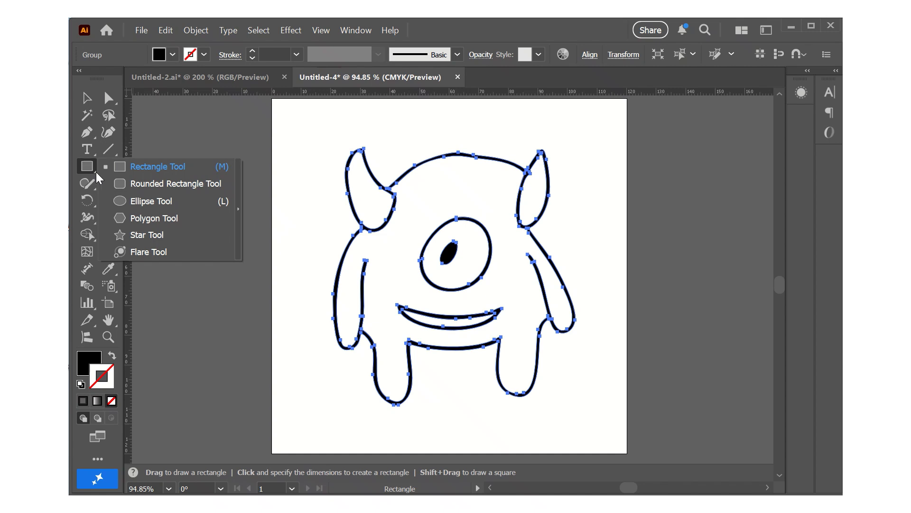
pyautogui.click(136, 201)
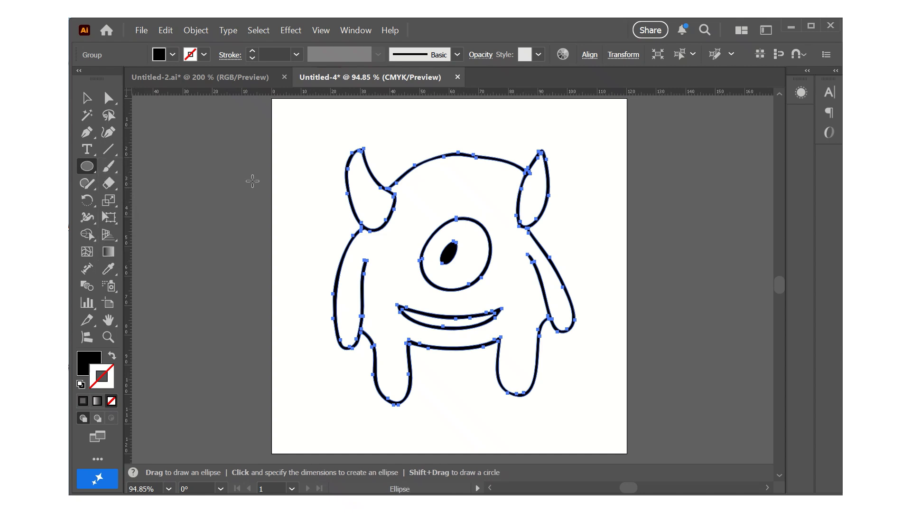
pyautogui.click(293, 208)
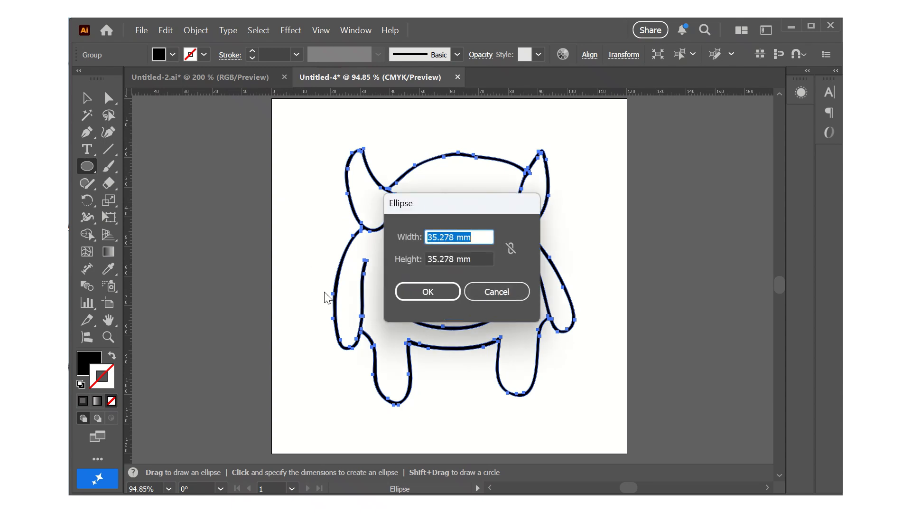
pyautogui.write('100')
pyautogui.press('Tab')
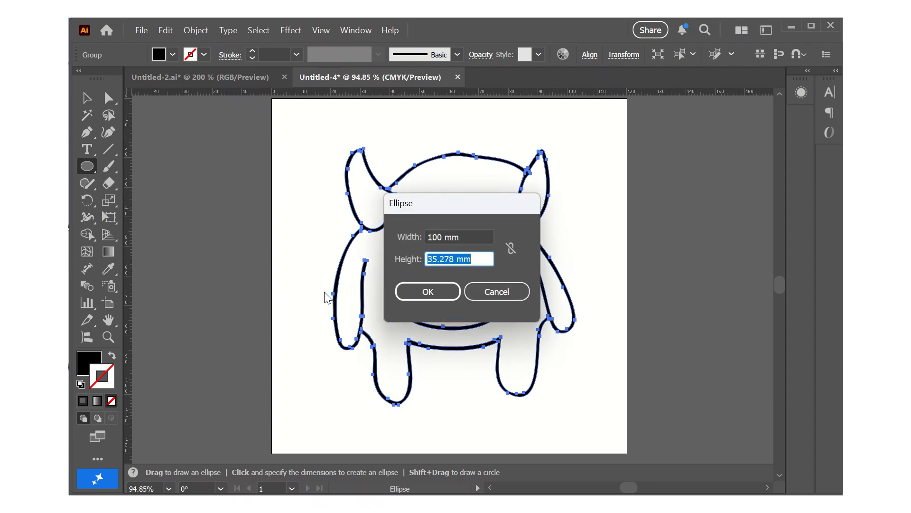
pyautogui.write('100')
pyautogui.click(425, 291)
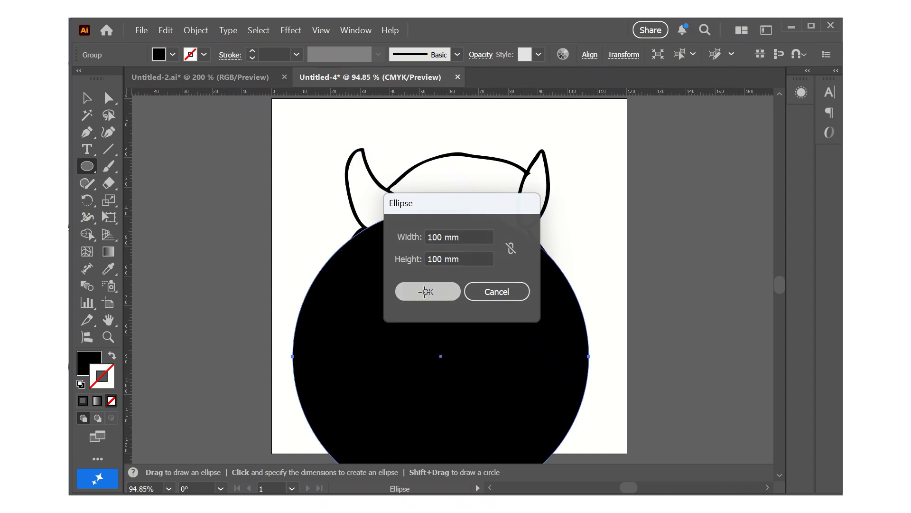
pyautogui.press('v')
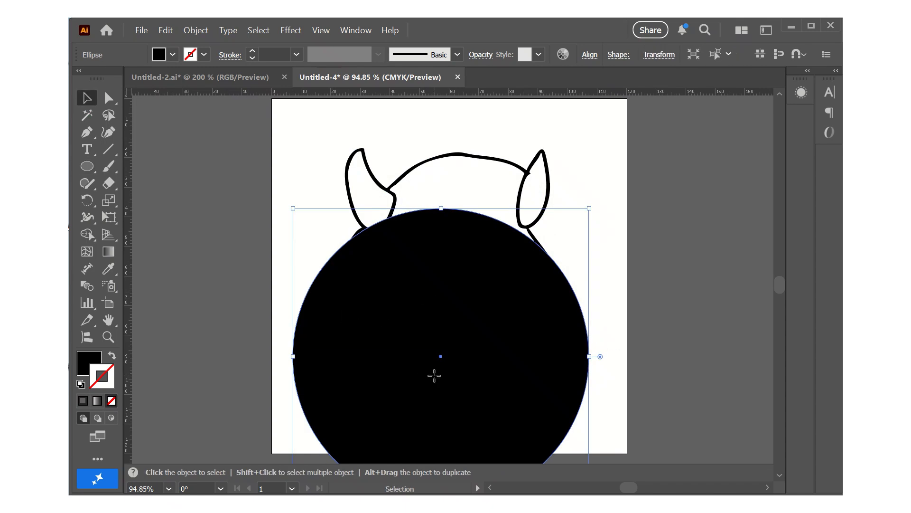
pyautogui.moveTo(435, 379); pyautogui.dragTo(441, 297)
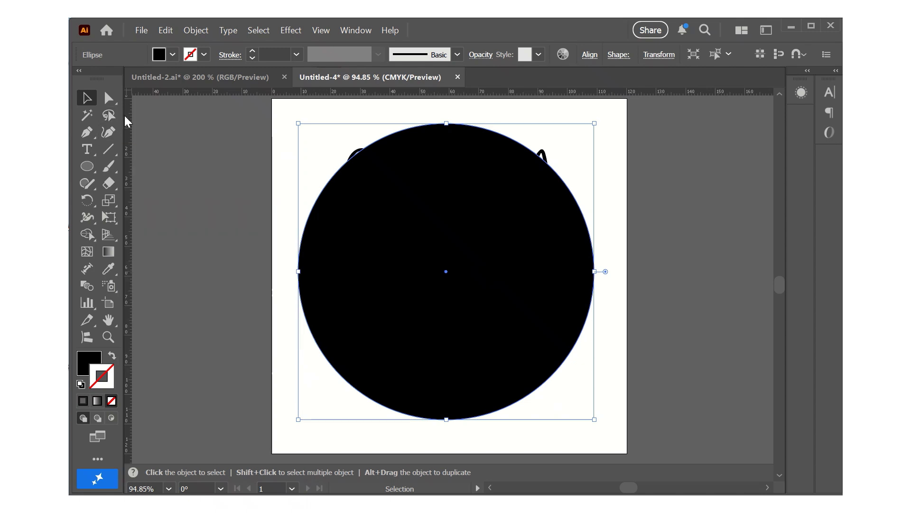
# Step: Swap the circle's fill and stroke so it has no fill and a black outline
pyautogui.click(89, 355)
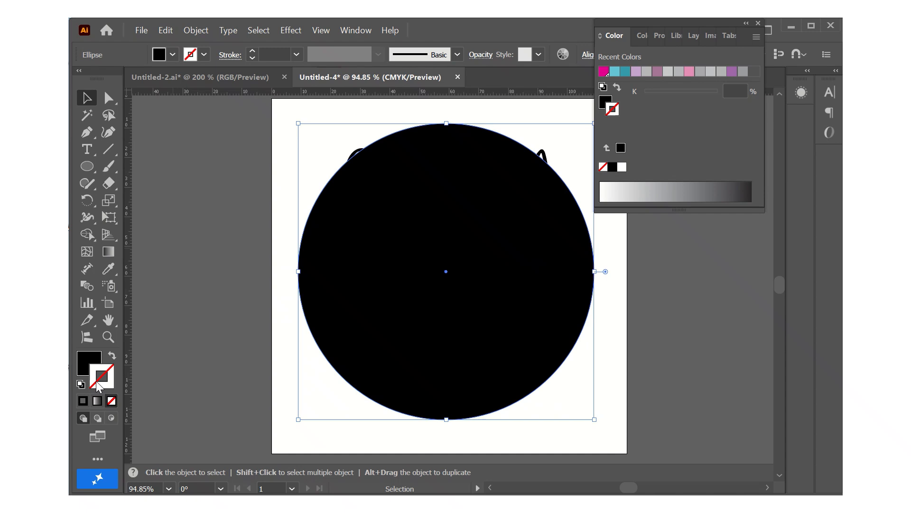
pyautogui.click(96, 380)
pyautogui.click(113, 355)
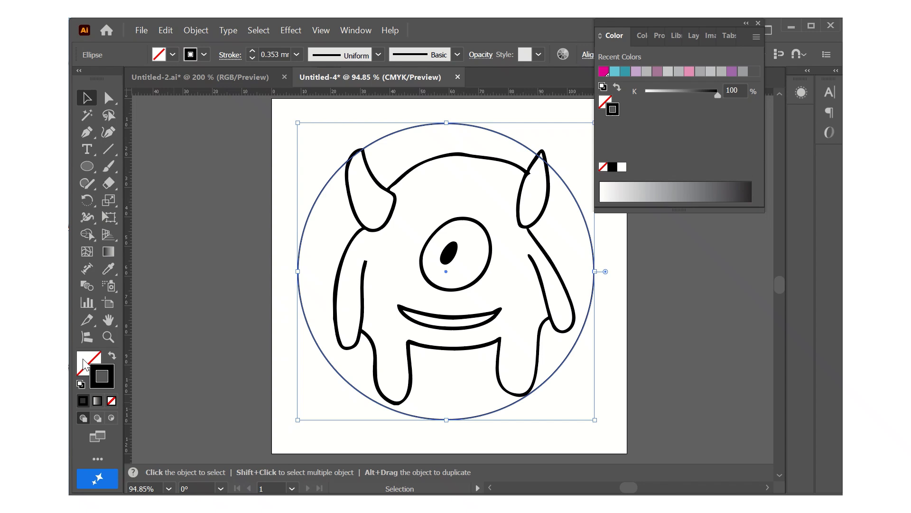
pyautogui.click(100, 357)
pyautogui.click(101, 382)
# Step: Scale the monster down to about two thirds of the circle's width and move it near the circle's centre
pyautogui.click(360, 231)
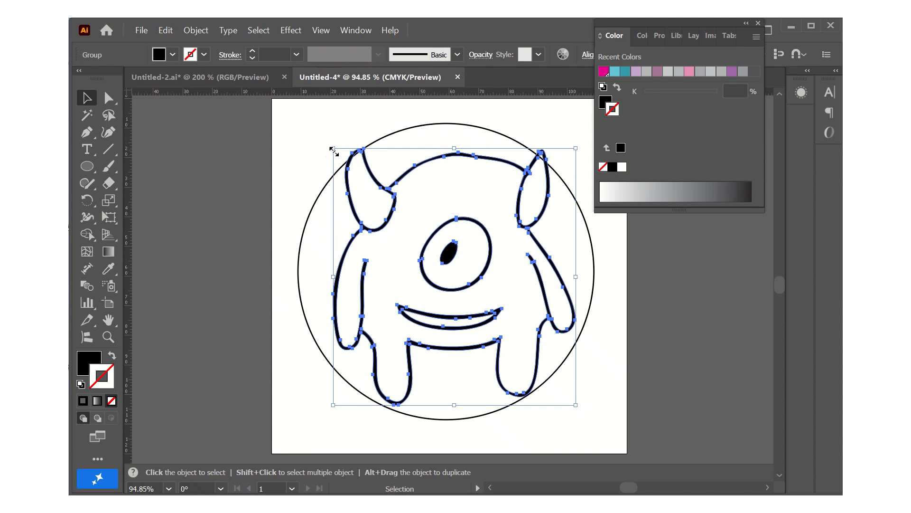
pyautogui.moveTo(333, 148); pyautogui.dragTo(402, 209)
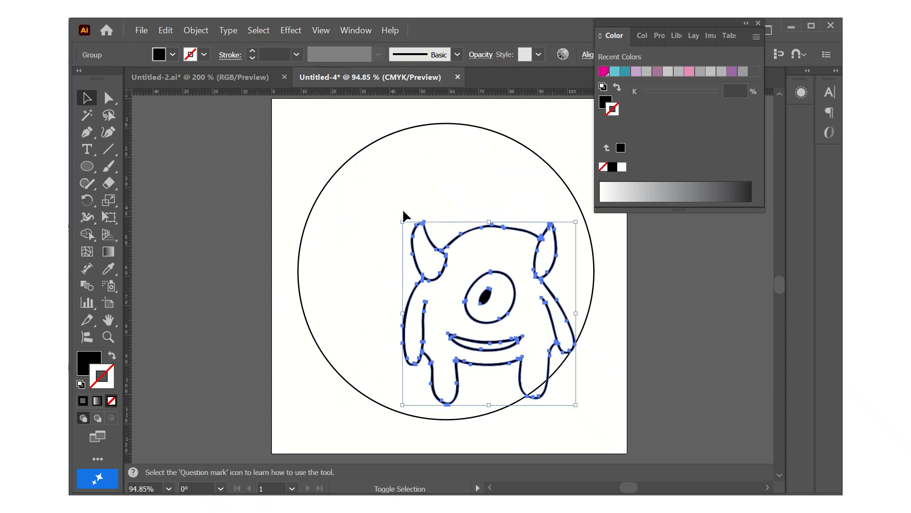
pyautogui.moveTo(470, 294); pyautogui.dragTo(433, 257)
pyautogui.moveTo(532, 365); pyautogui.dragTo(555, 390)
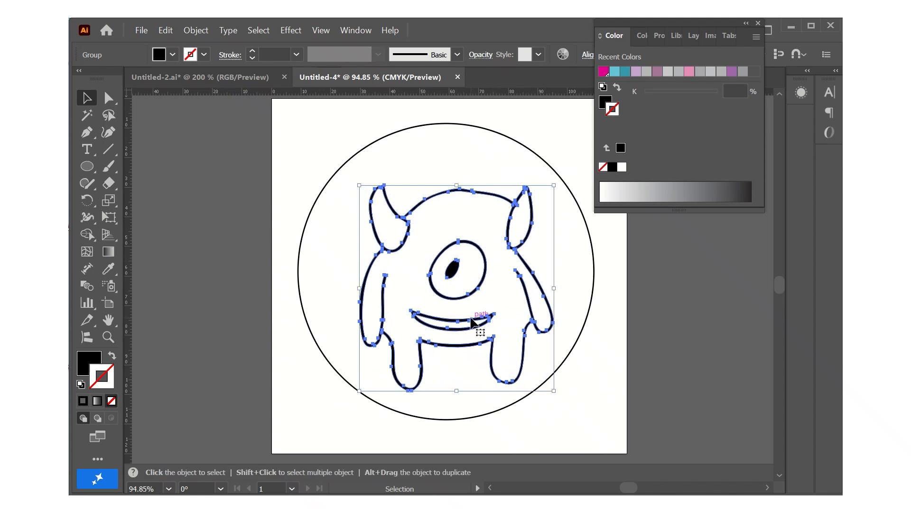
pyautogui.moveTo(471, 324); pyautogui.dragTo(464, 310)
# Step: Align the monster and the circle to each other on their horizontal and vertical centres
pyautogui.moveTo(292, 123); pyautogui.dragTo(625, 460)
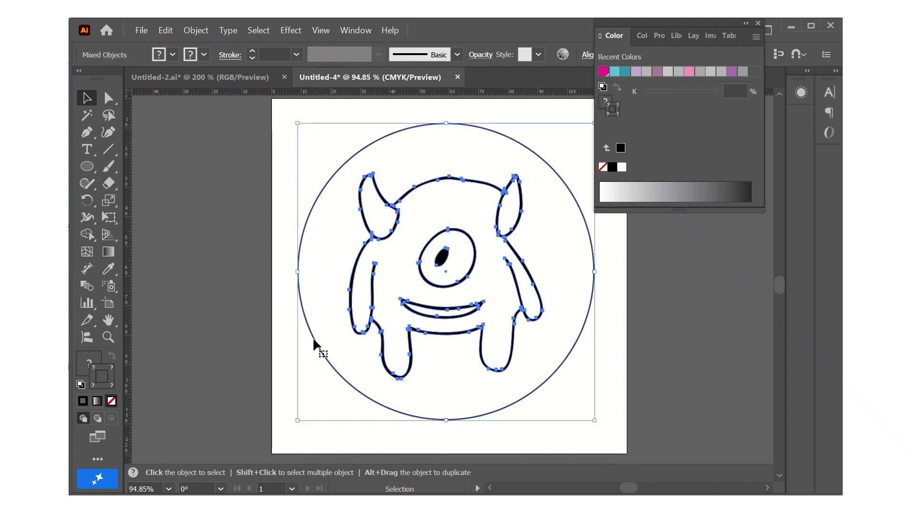
pyautogui.click(758, 23)
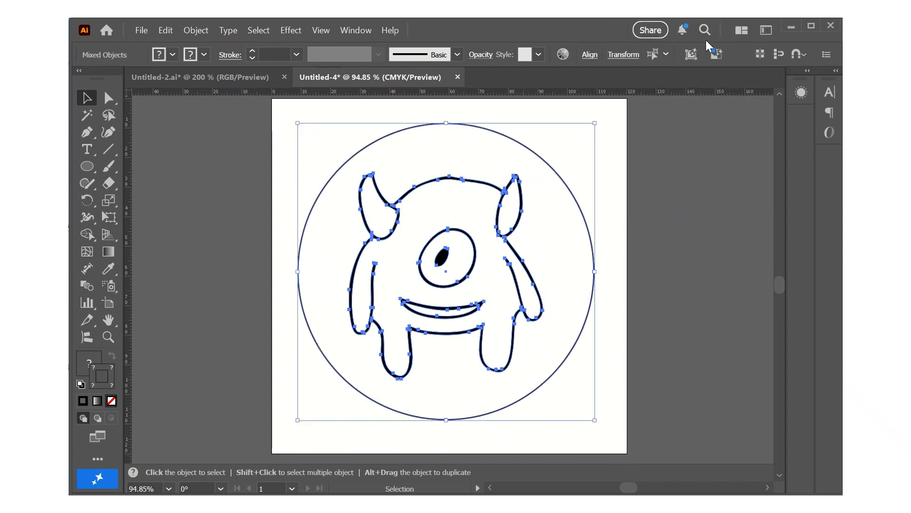
pyautogui.click(590, 56)
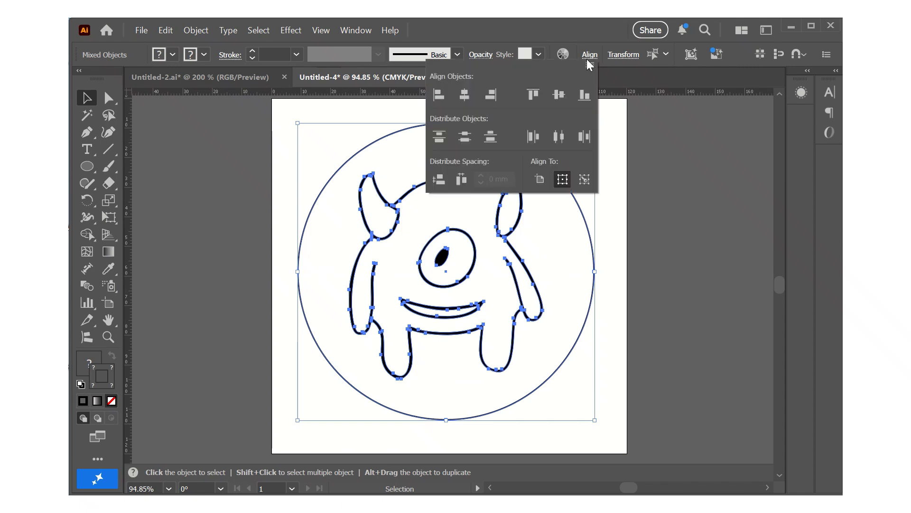
pyautogui.click(465, 97)
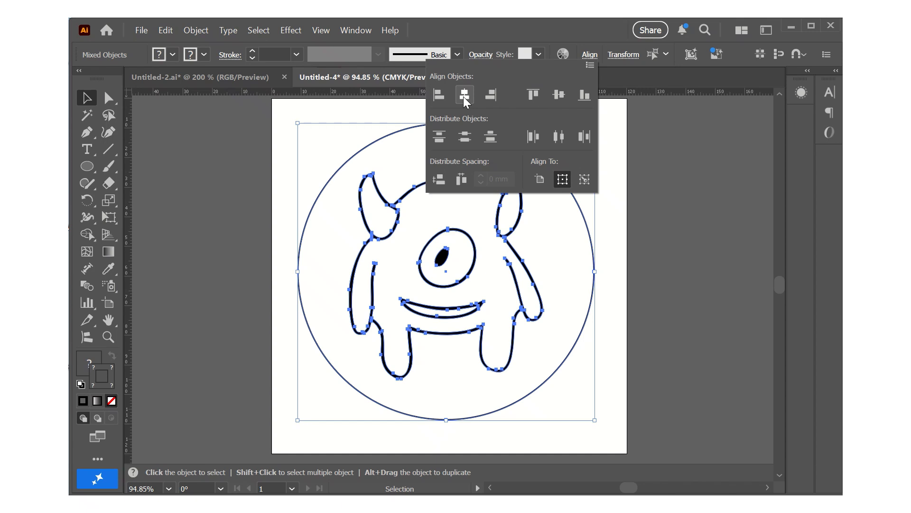
pyautogui.click(555, 96)
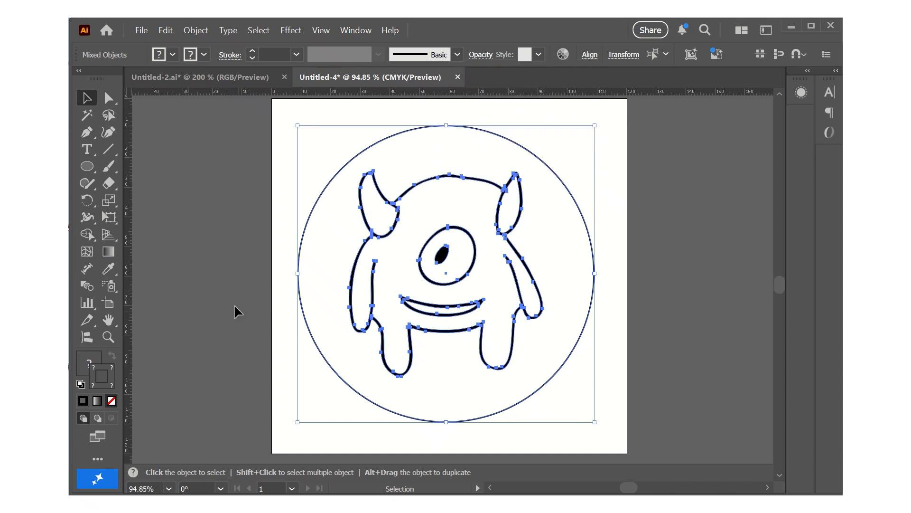
pyautogui.click(264, 330)
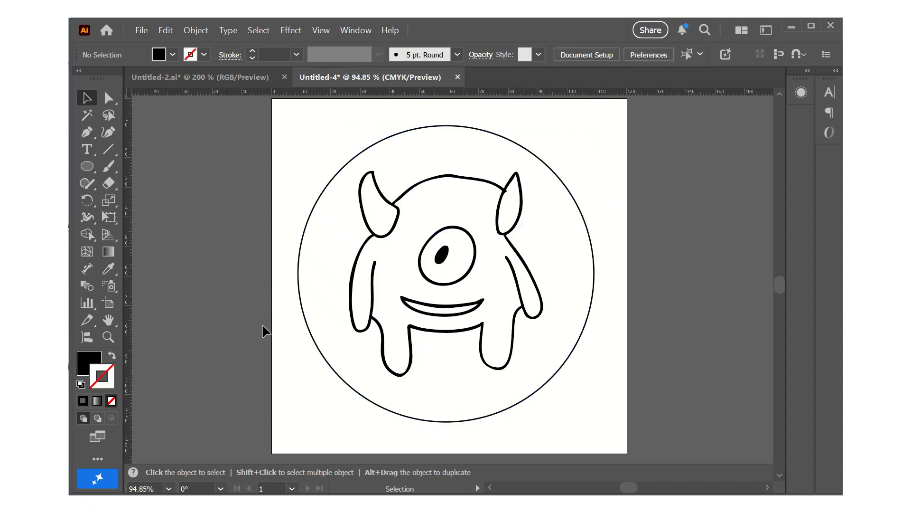
# Step: Nudge the monster group three increments down inside the circle and deselect it
pyautogui.click(426, 338)
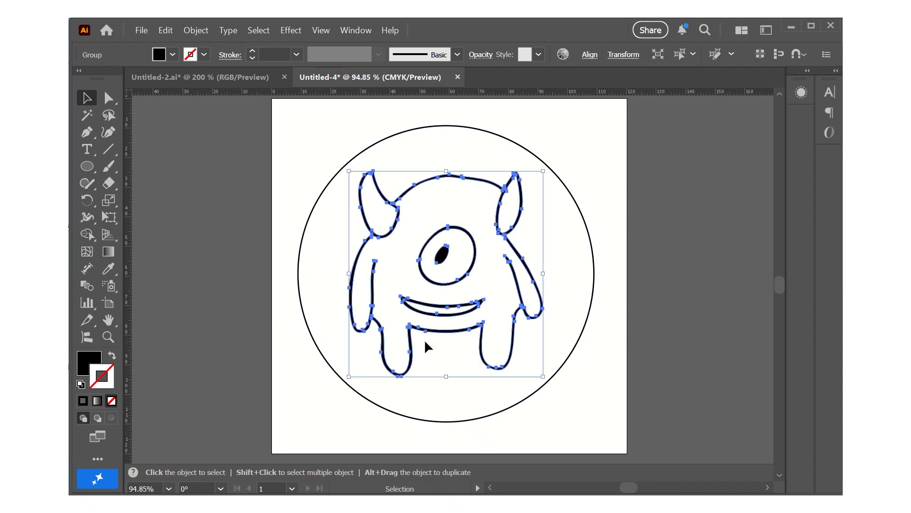
pyautogui.press('Down')
pyautogui.press('Down')
pyautogui.press('Down')
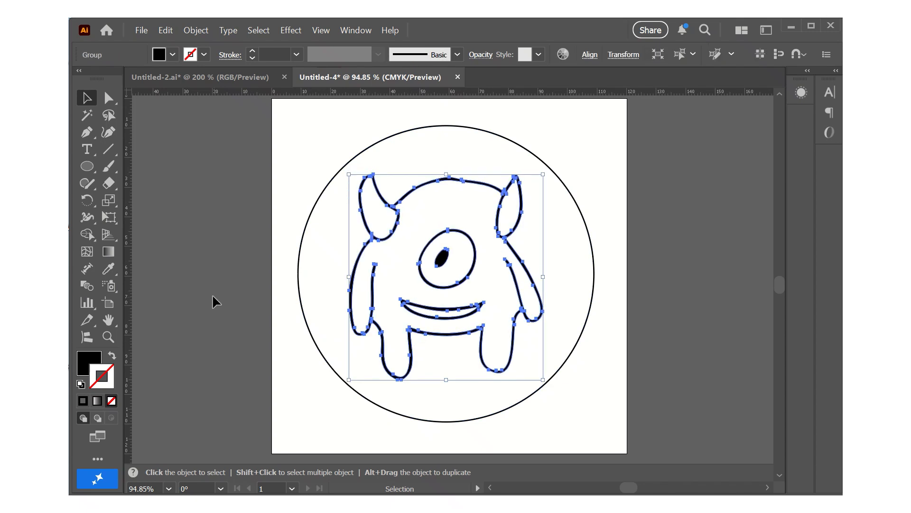
pyautogui.click(209, 292)
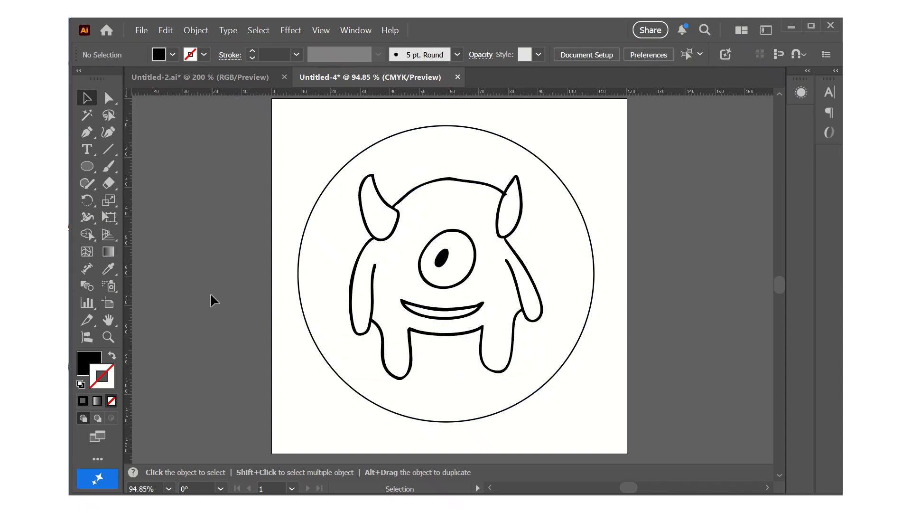
# Step: Check the RGB values of the monster's fill in the Color Picker
pyautogui.click(375, 279)
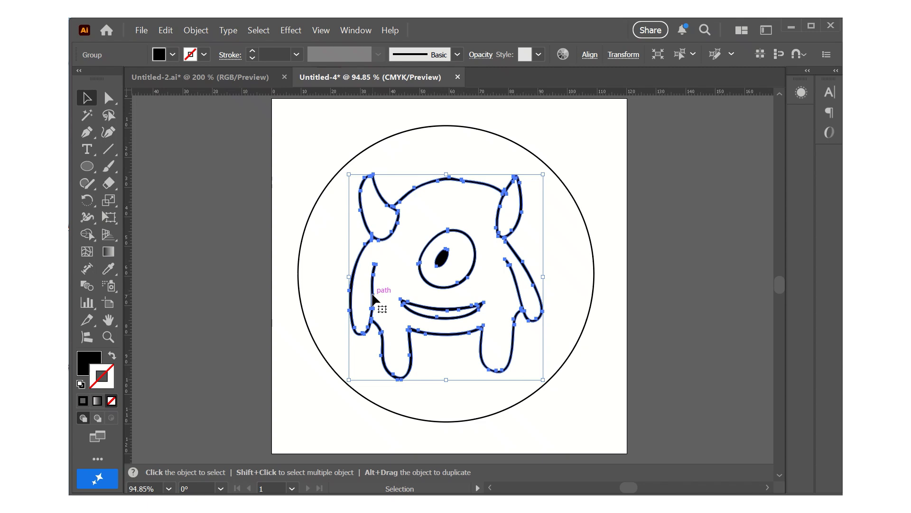
pyautogui.click(84, 364)
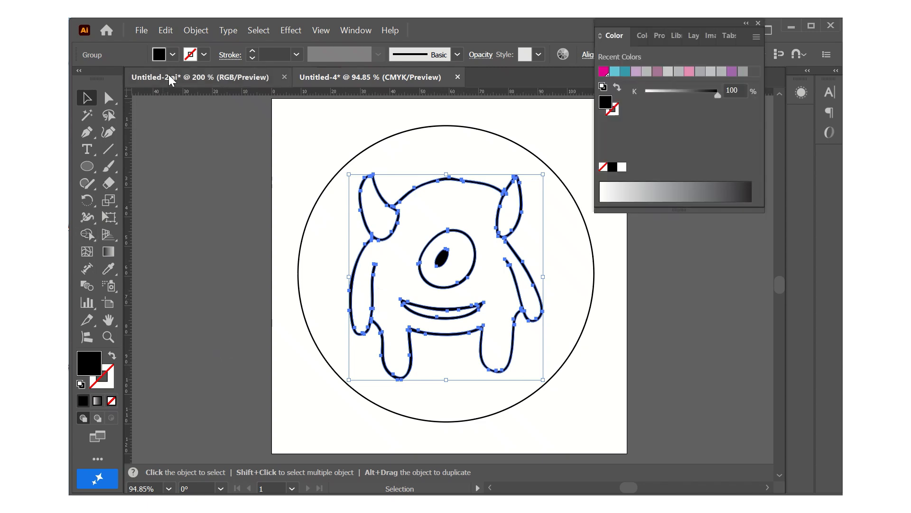
pyautogui.doubleClick(92, 364)
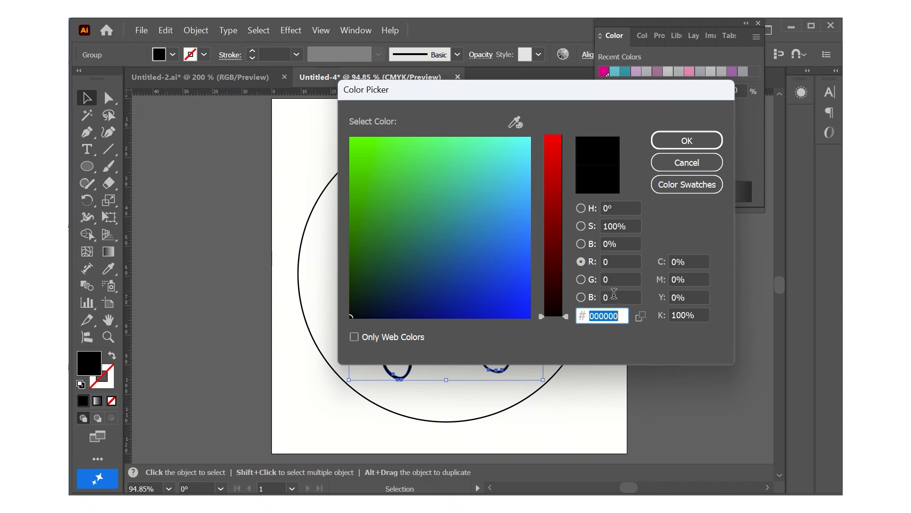
pyautogui.click(668, 143)
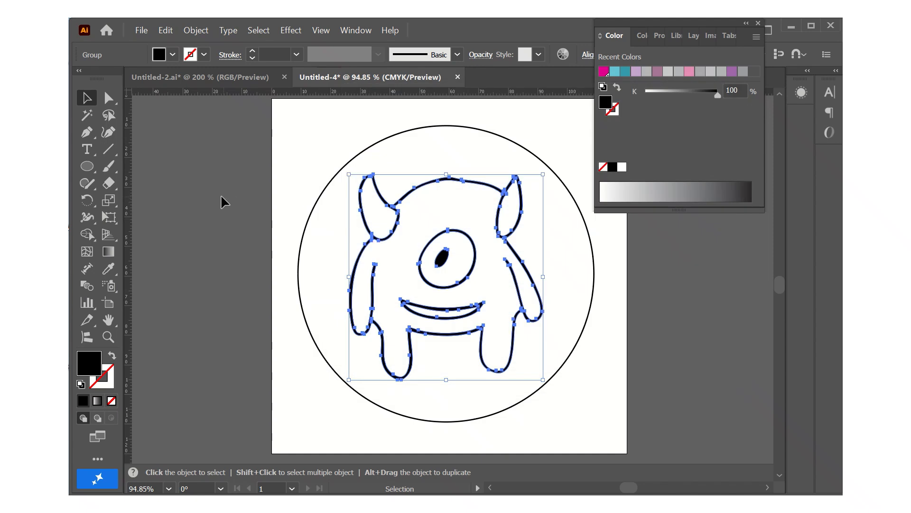
# Step: Set the circle's stroke weight to 0.01 mm and apply the red swatch to its stroke
pyautogui.click(325, 192)
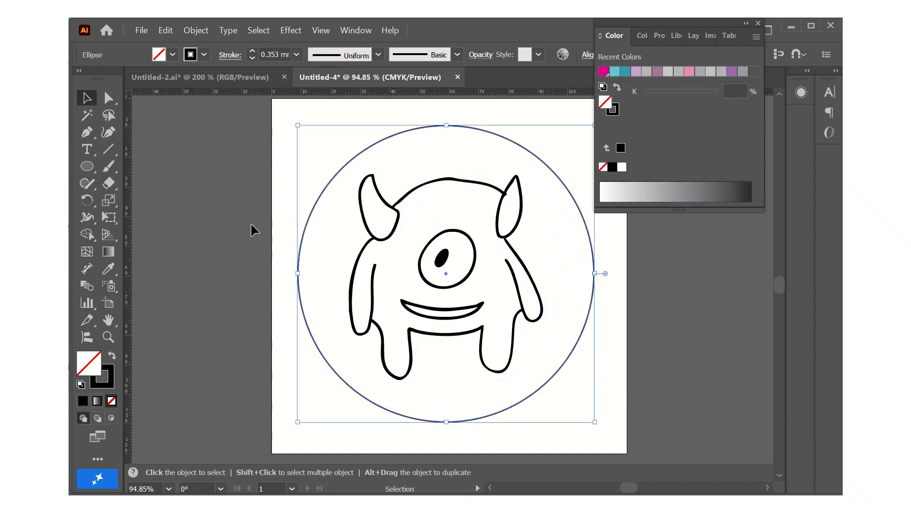
pyautogui.click(280, 54)
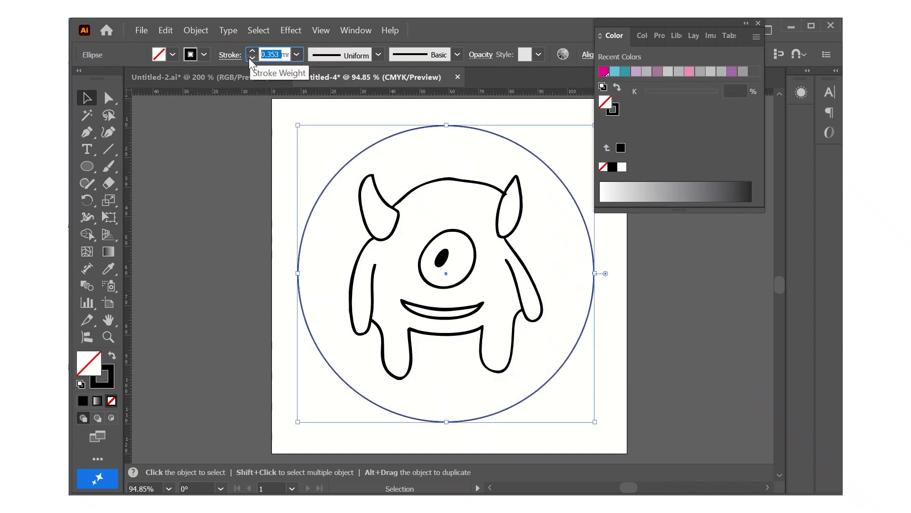
pyautogui.write('.01mm')
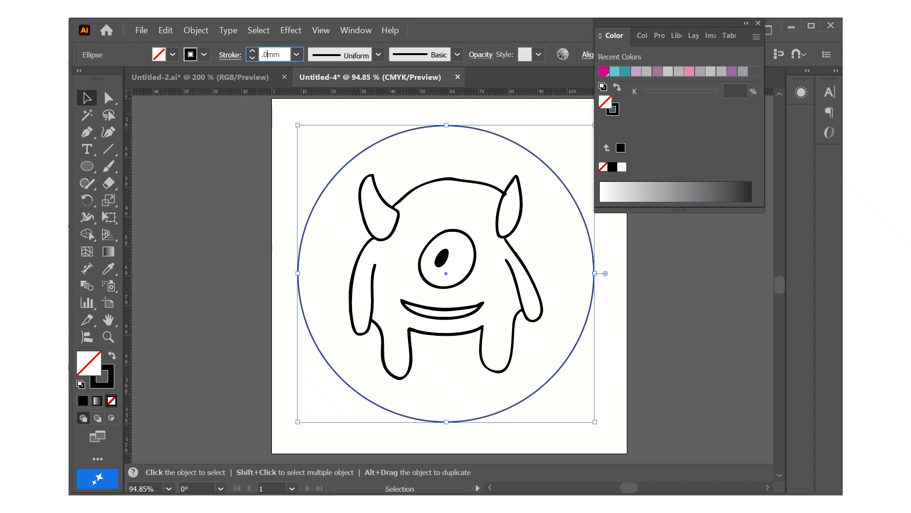
pyautogui.press('Return')
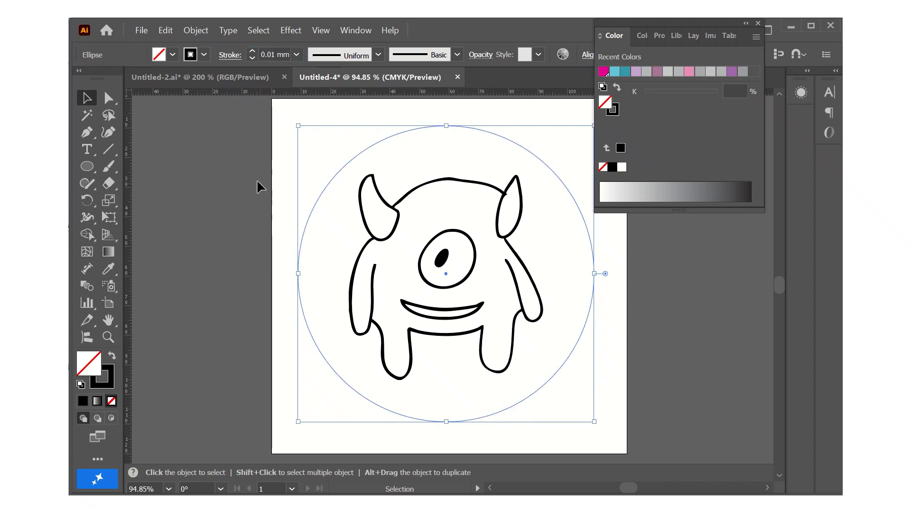
pyautogui.click(204, 54)
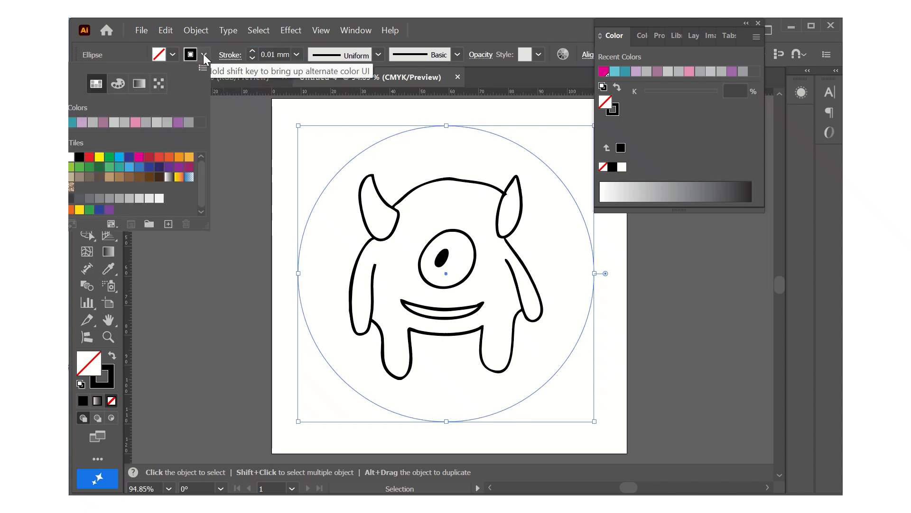
pyautogui.click(86, 157)
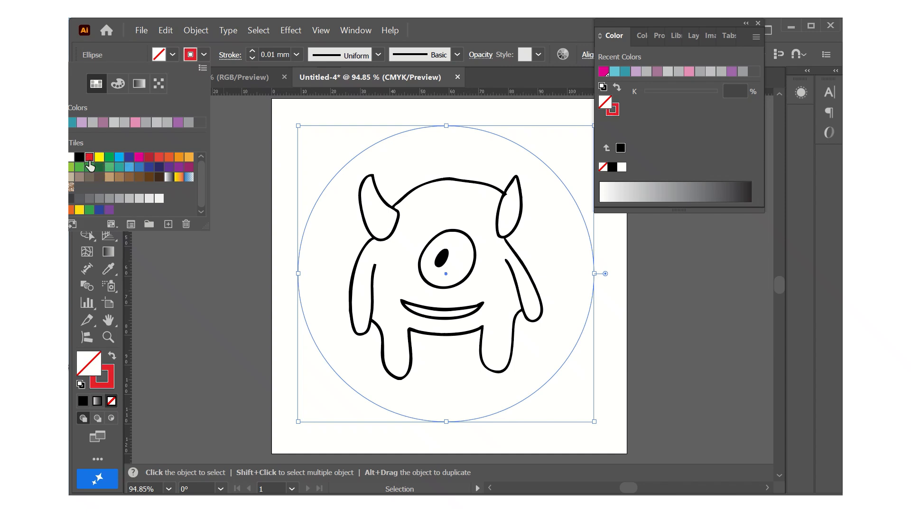
# Step: Set the circle's stroke colour to pure red, RGB 255, 0, 0, and deselect the circle
pyautogui.click(114, 389)
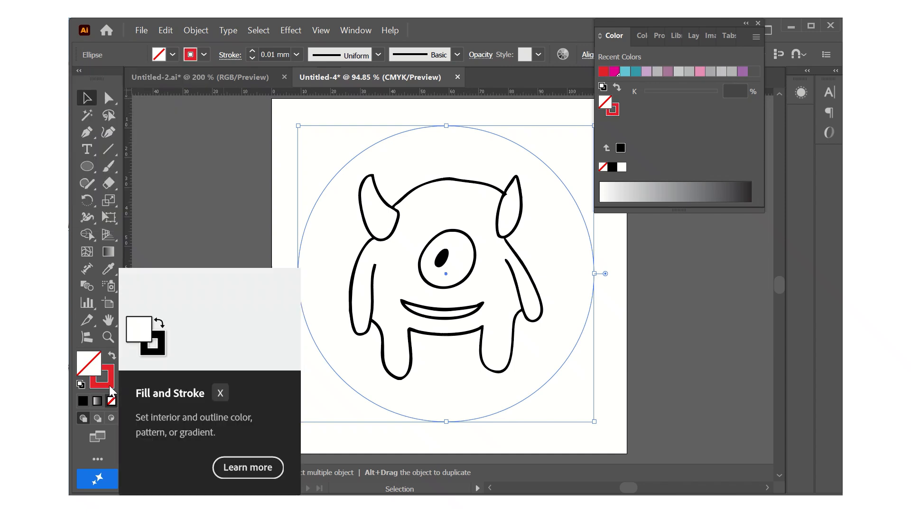
pyautogui.doubleClick(112, 391)
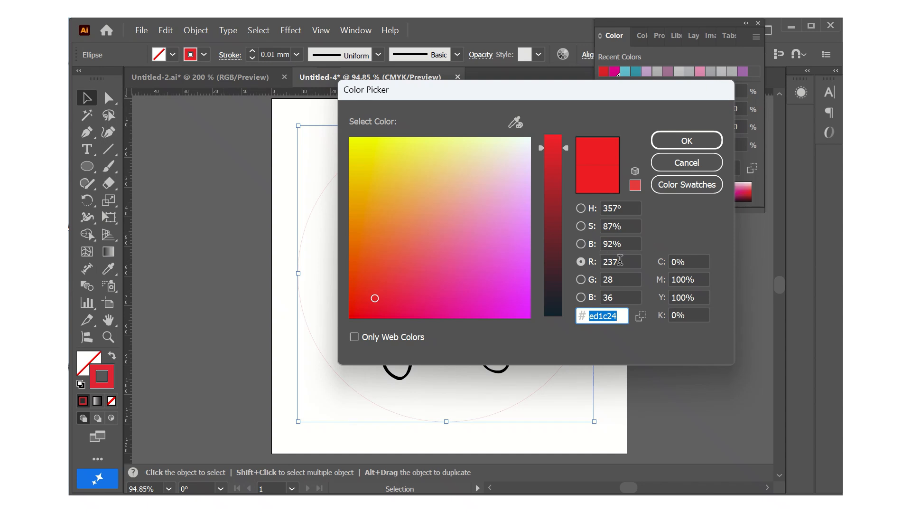
pyautogui.click(591, 262)
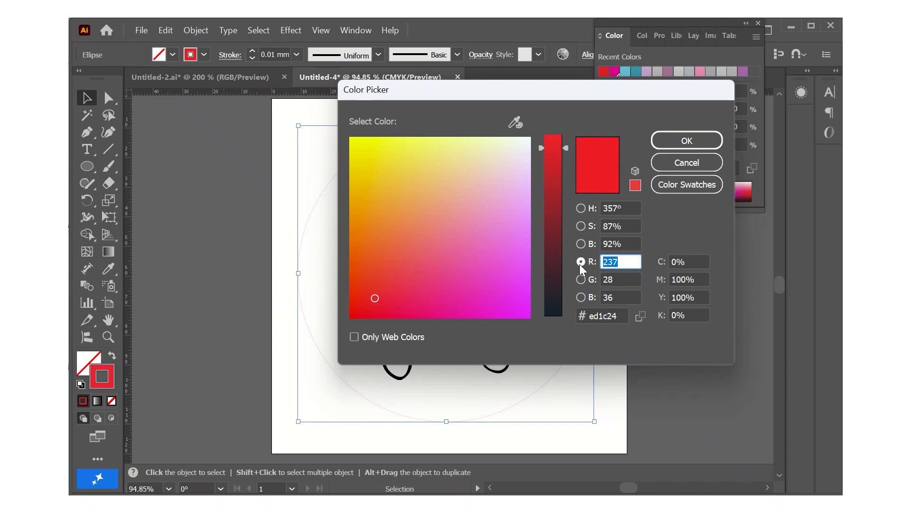
pyautogui.write('255')
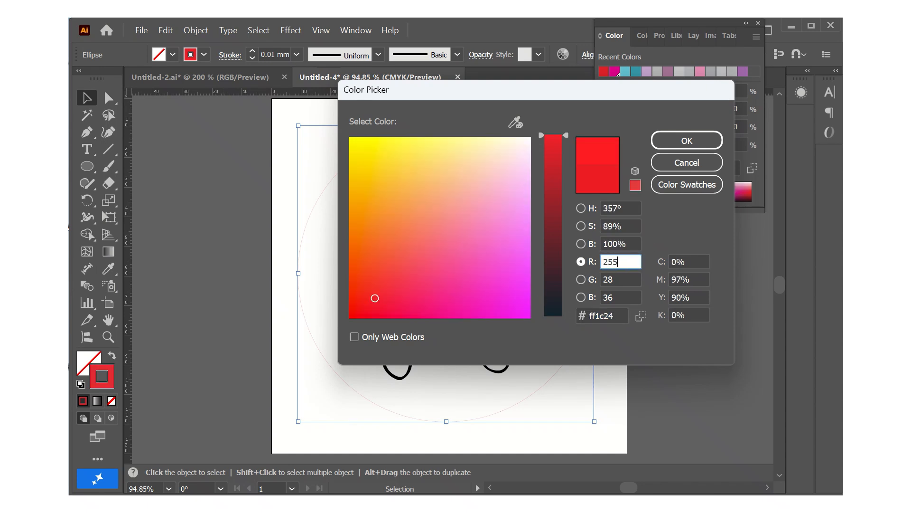
pyautogui.press('Tab')
pyautogui.write('0')
pyautogui.press('Tab')
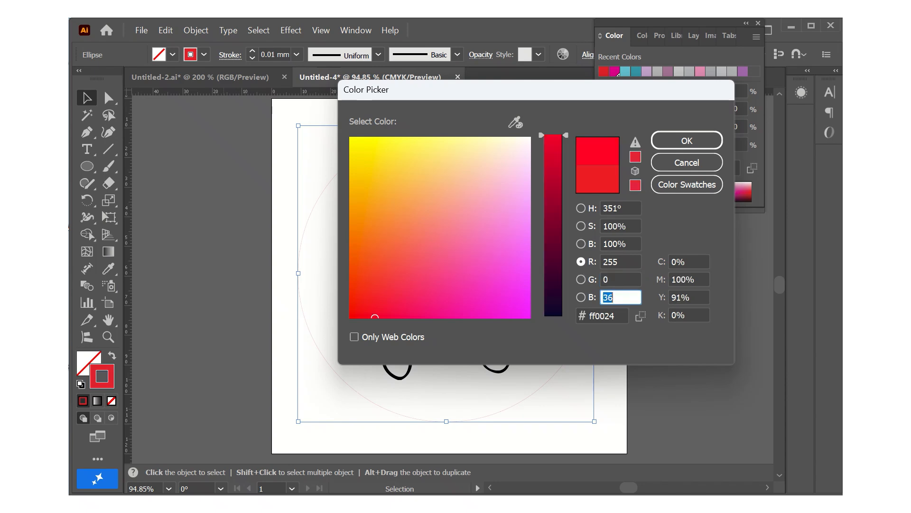
pyautogui.write('0')
pyautogui.click(668, 141)
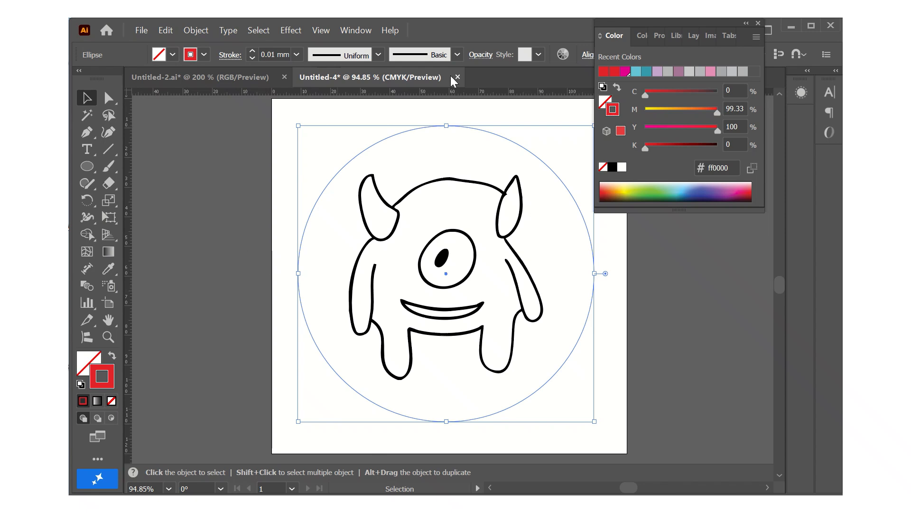
pyautogui.click(758, 22)
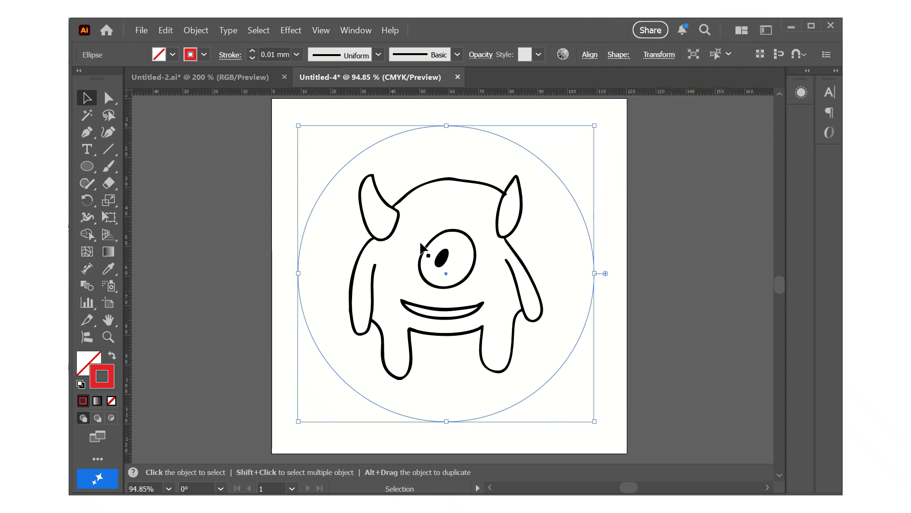
pyautogui.click(243, 275)
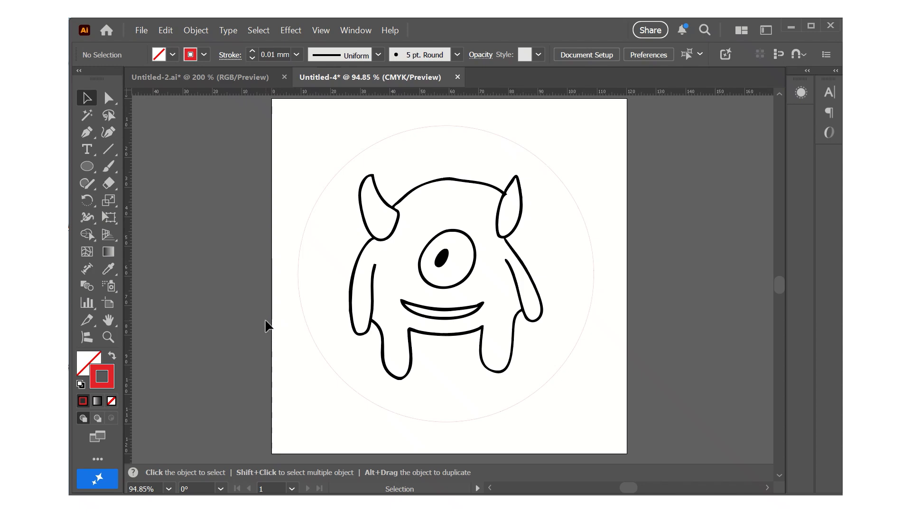
# Step: Save the document under the name COASTER1 as an Adobe Illustrator file in the NOT IN USE folder, keeping the default Illustrator options
pyautogui.click(142, 31)
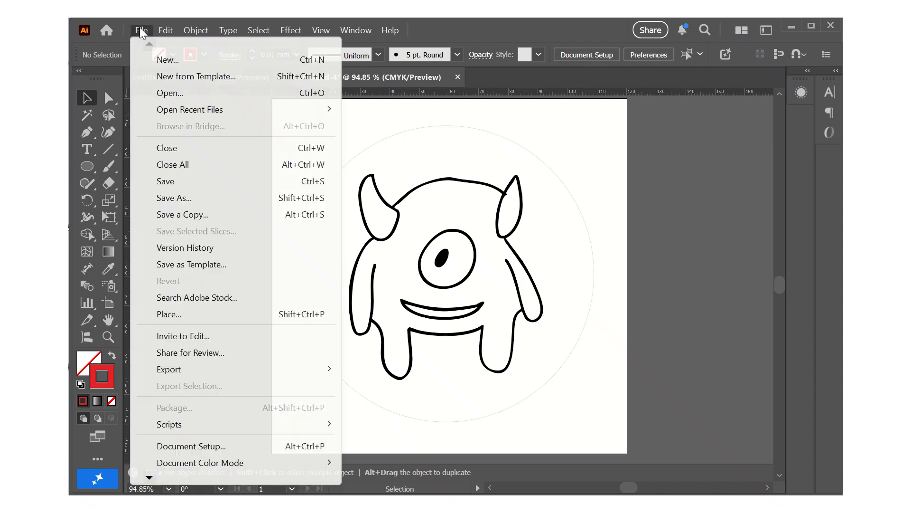
pyautogui.click(169, 197)
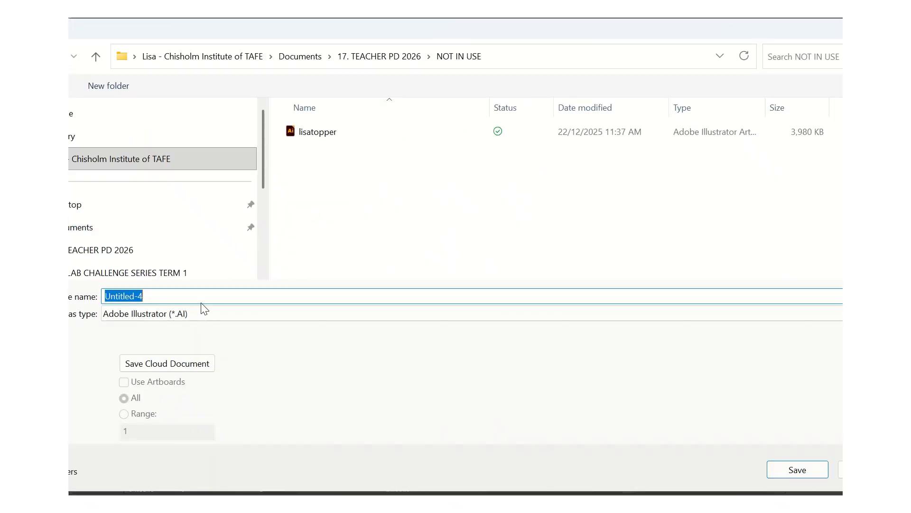
pyautogui.click(158, 297)
pyautogui.moveTo(158, 297); pyautogui.dragTo(94, 279)
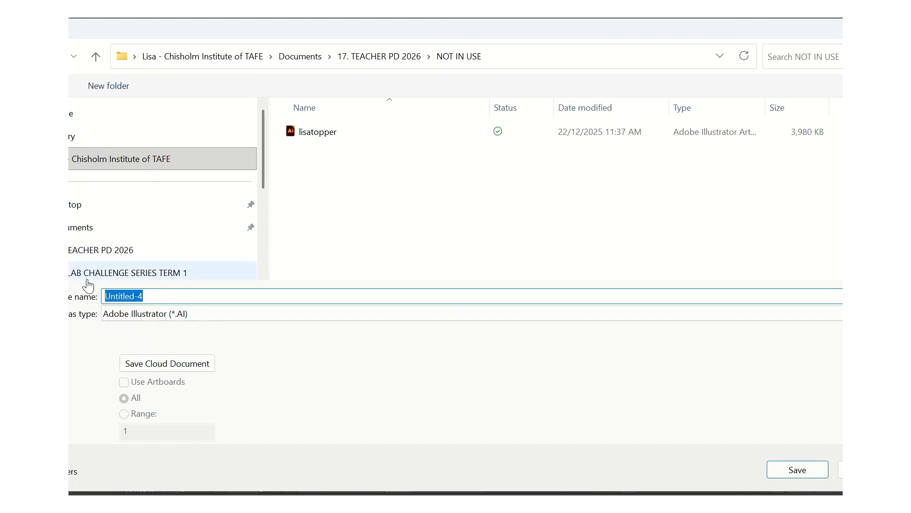
pyautogui.write('COASTER1')
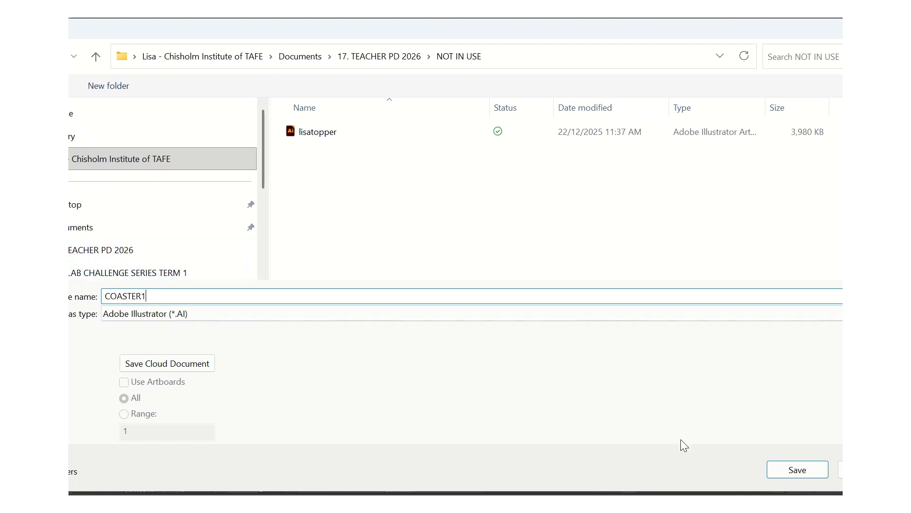
pyautogui.click(771, 475)
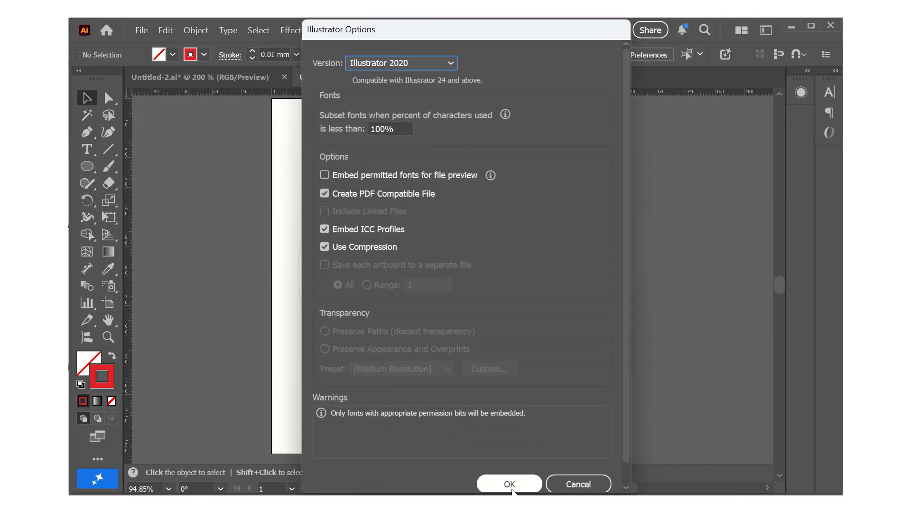
pyautogui.click(509, 484)
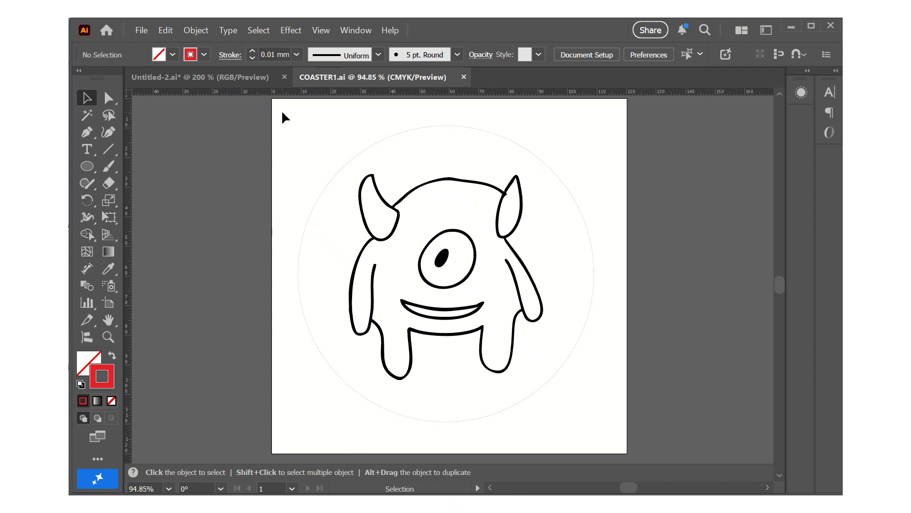
# Step: Scale the monster and its circle together to 50 mm wide with proportions constrained, and deselect them
pyautogui.moveTo(283, 113); pyautogui.dragTo(633, 451)
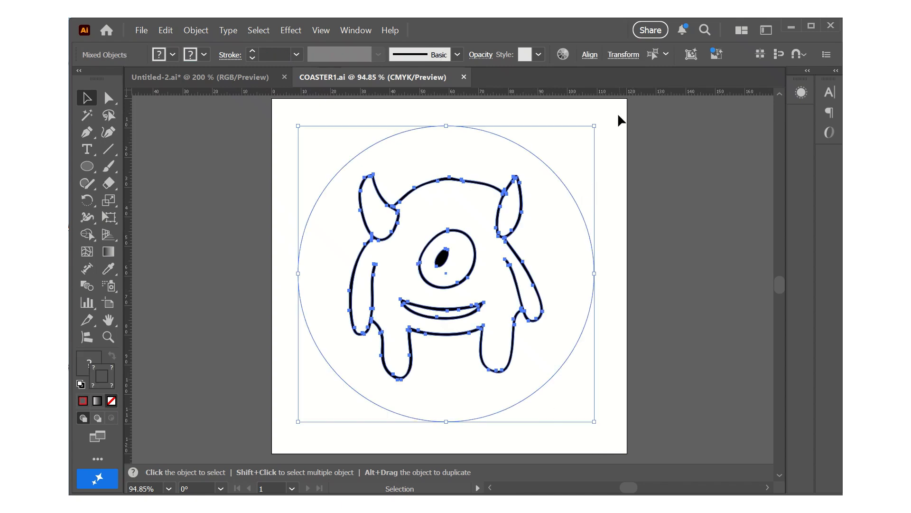
pyautogui.click(622, 55)
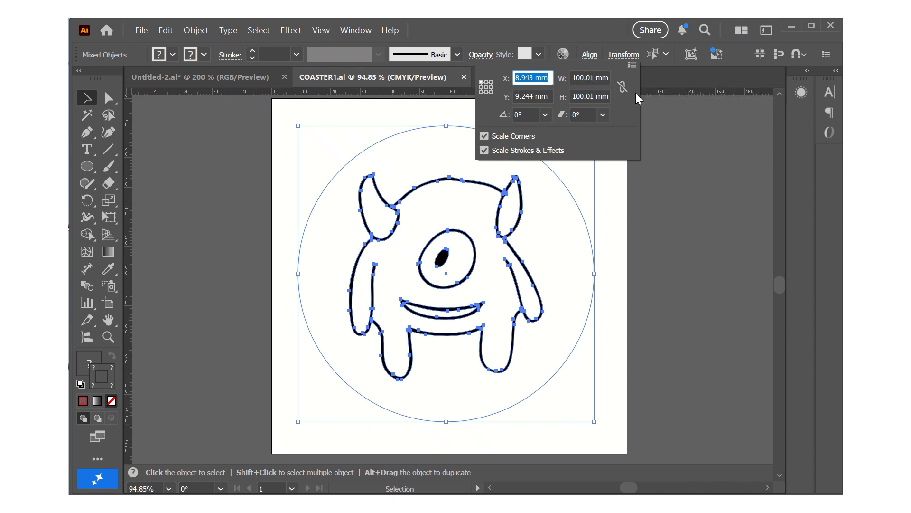
pyautogui.click(622, 87)
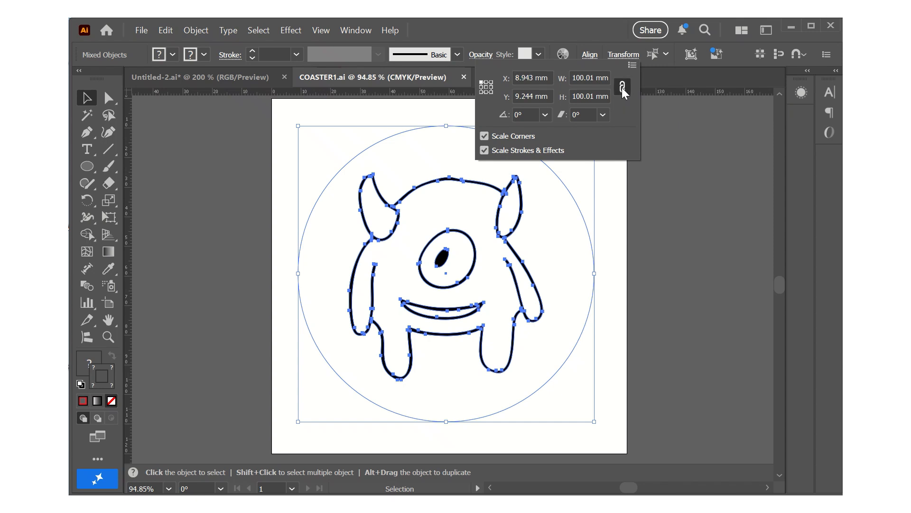
pyautogui.click(597, 78)
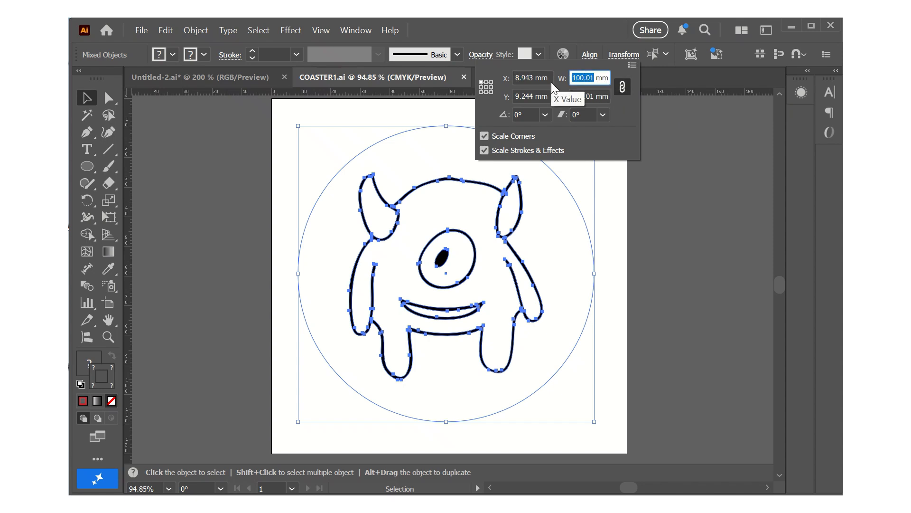
pyautogui.write('50')
pyautogui.press('Tab')
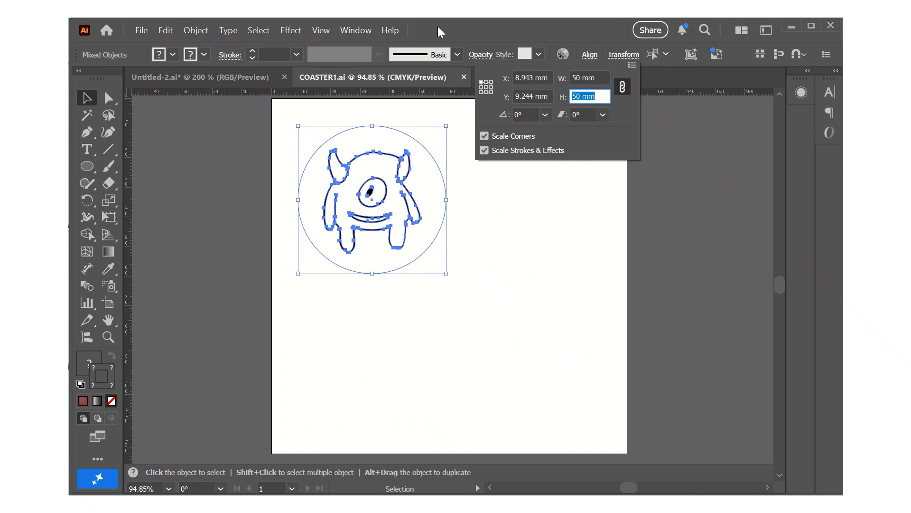
pyautogui.press('Return')
pyautogui.click(393, 314)
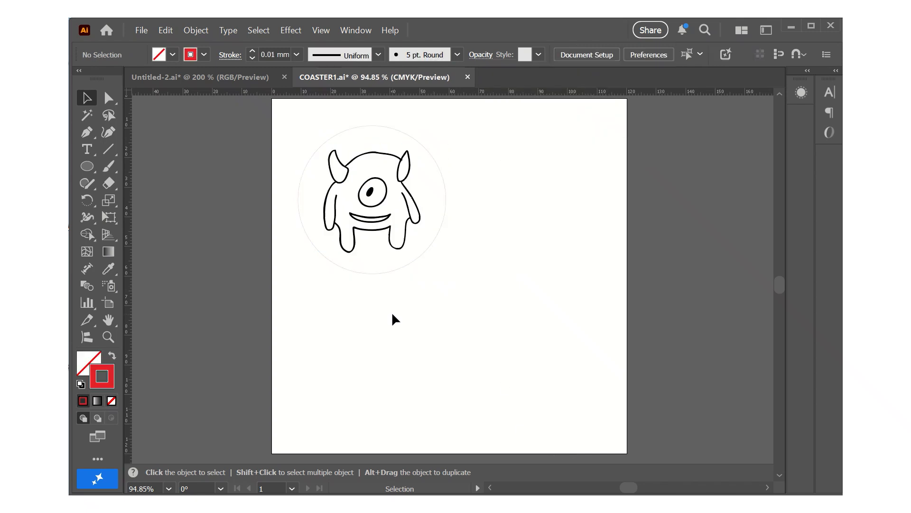
# Step: Create a 3 mm by 3 mm circle above the monster's head with the same stroke as the large circle
pyautogui.click(364, 273)
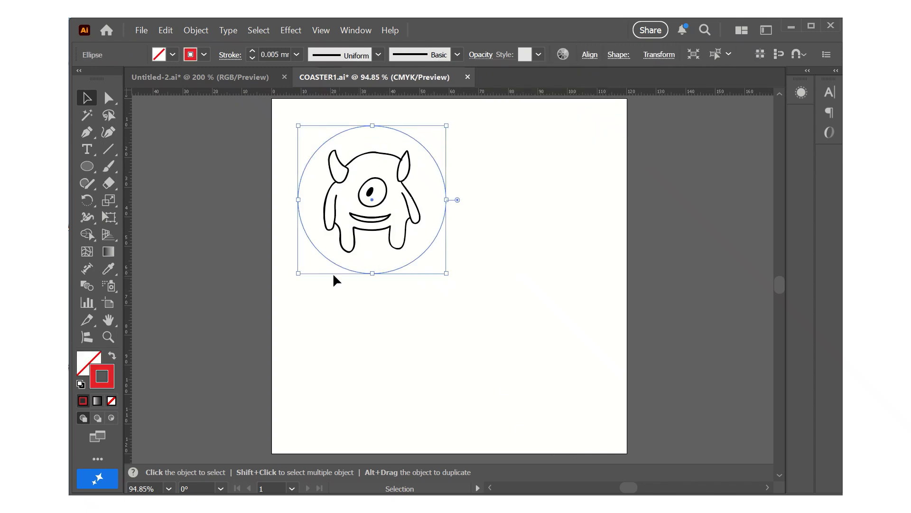
pyautogui.click(82, 168)
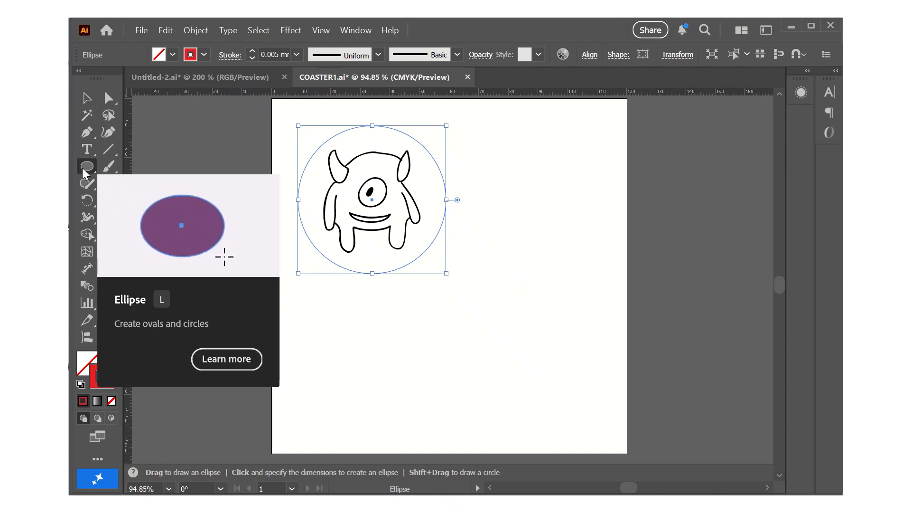
pyautogui.click(366, 135)
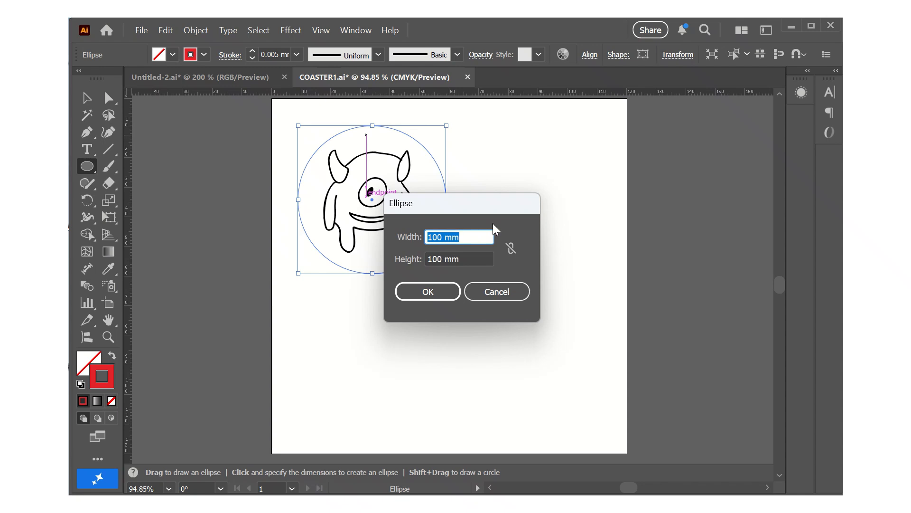
pyautogui.write('3')
pyautogui.press('Tab')
pyautogui.write('3')
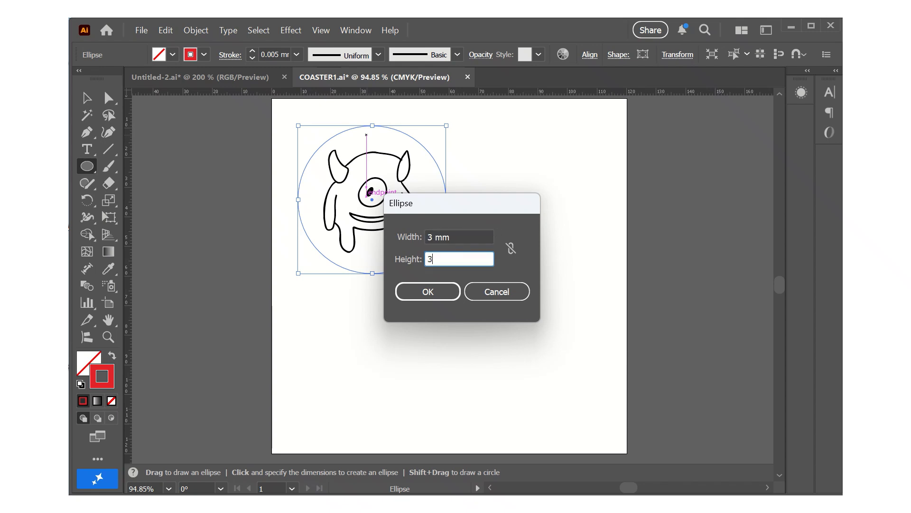
pyautogui.press('Return')
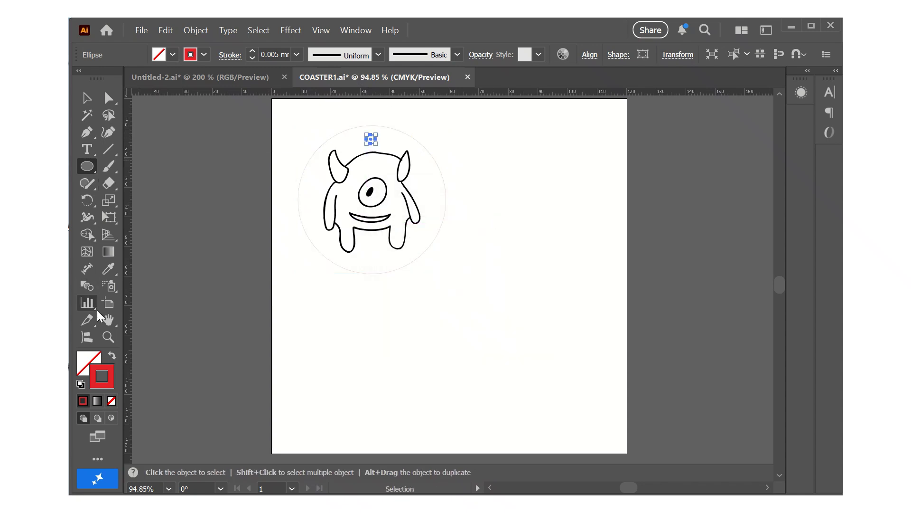
# Step: Move the small hole circle slightly up, away from the monster's head, and deselect it
pyautogui.click(108, 336)
pyautogui.moveTo(305, 121); pyautogui.dragTo(437, 299)
pyautogui.click(88, 97)
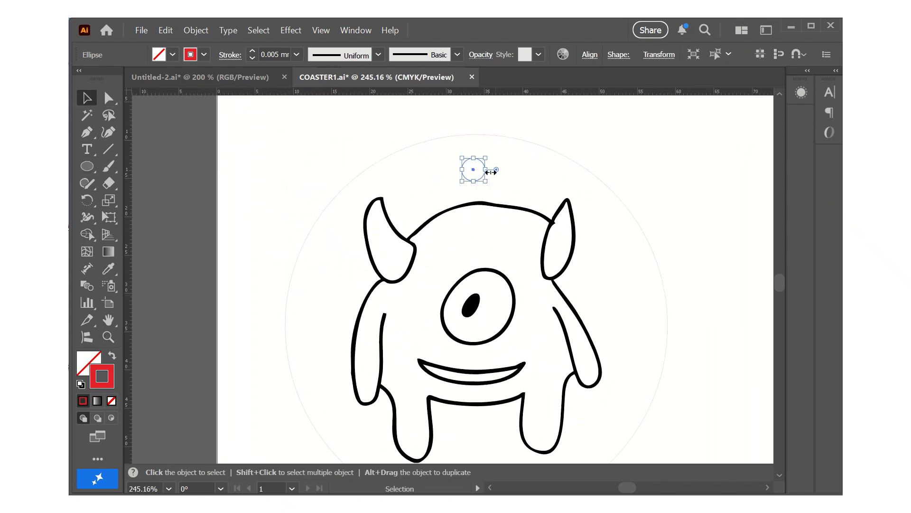
pyautogui.moveTo(472, 167); pyautogui.dragTo(474, 164)
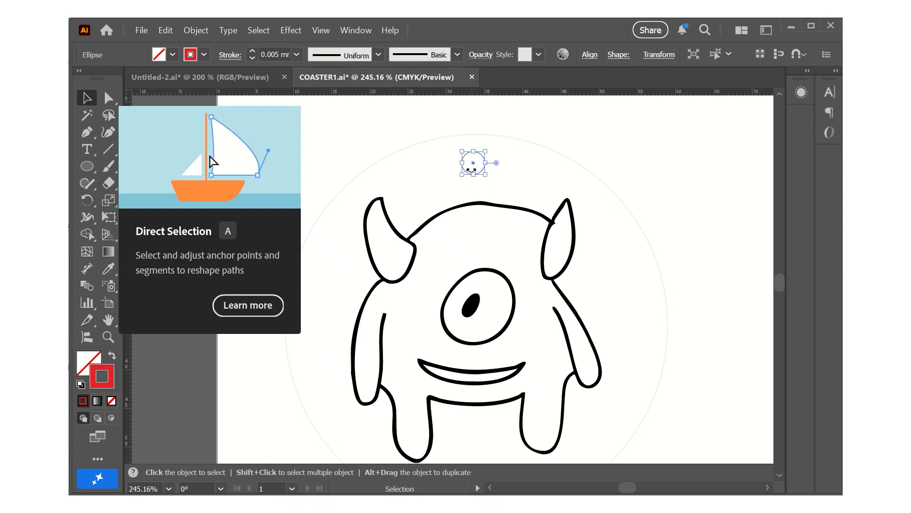
pyautogui.click(320, 166)
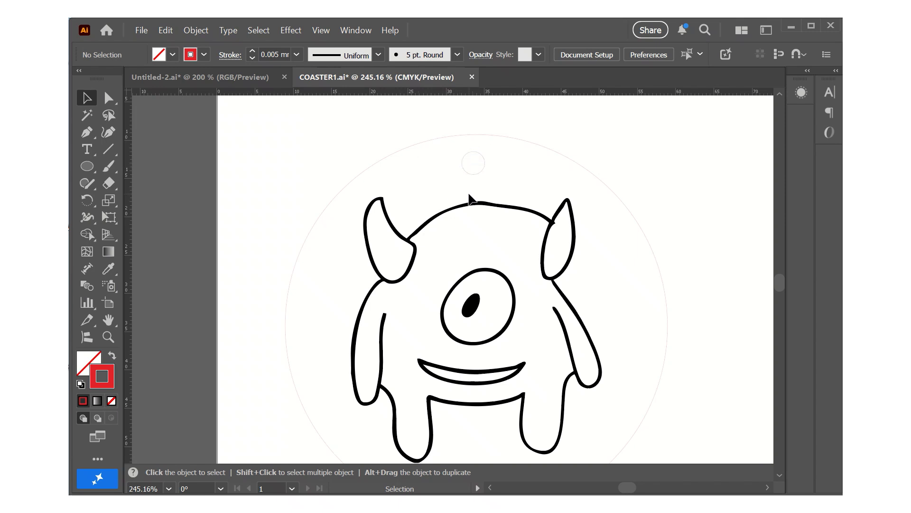
# Step: Align the hole, monster and outer circle to their common horizontal centre and deselect them
pyautogui.moveTo(250, 129); pyautogui.dragTo(701, 309)
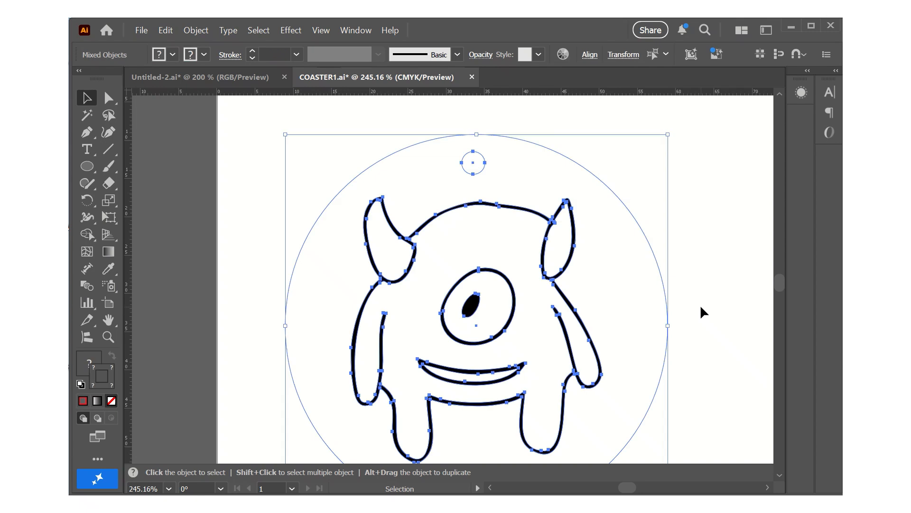
pyautogui.click(590, 55)
pyautogui.click(466, 95)
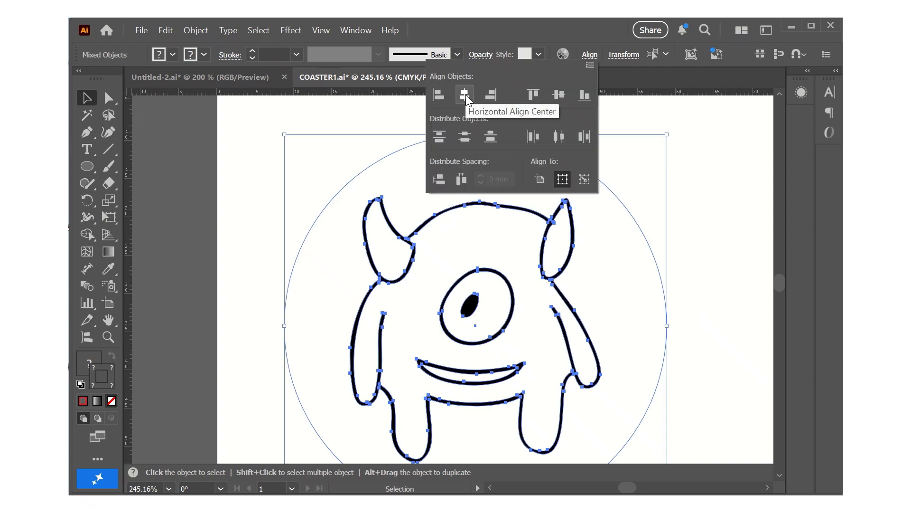
pyautogui.click(269, 189)
# Step: Check the RGB values of the small hole circle's stroke in the Color Picker
pyautogui.click(473, 163)
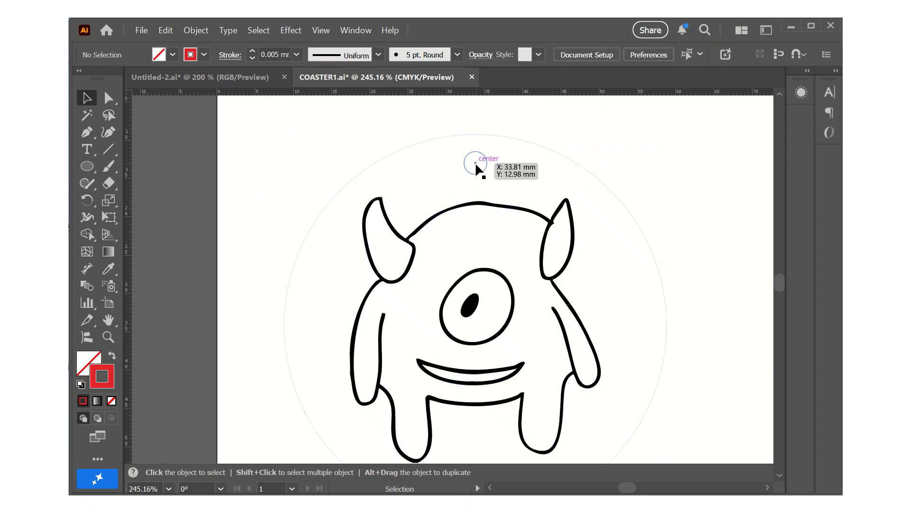
pyautogui.doubleClick(106, 383)
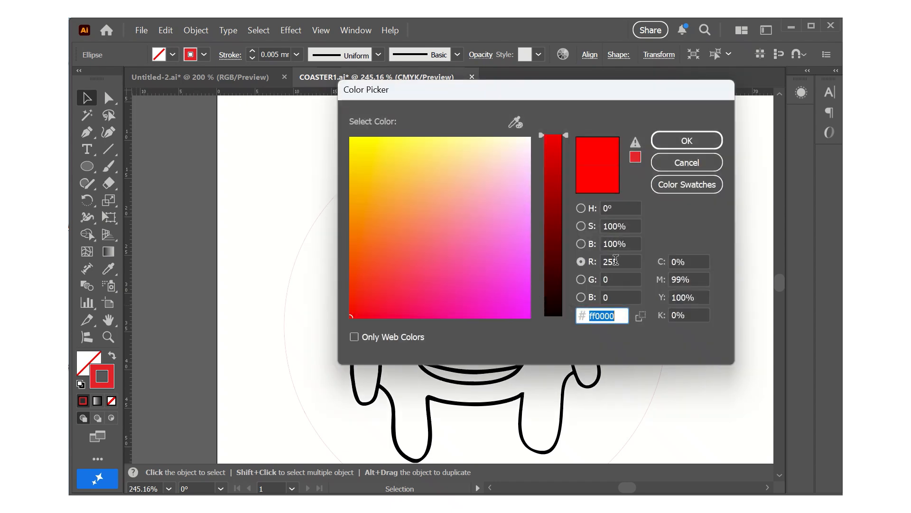
pyautogui.click(687, 141)
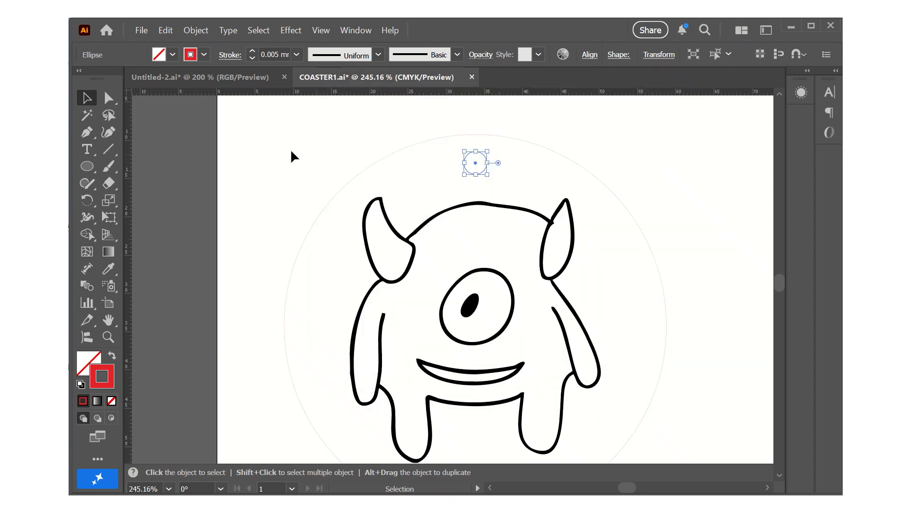
# Step: Save a separate version of the document as KEYCHAIN1 in Adobe Illustrator format, keeping the default Illustrator options
pyautogui.click(138, 29)
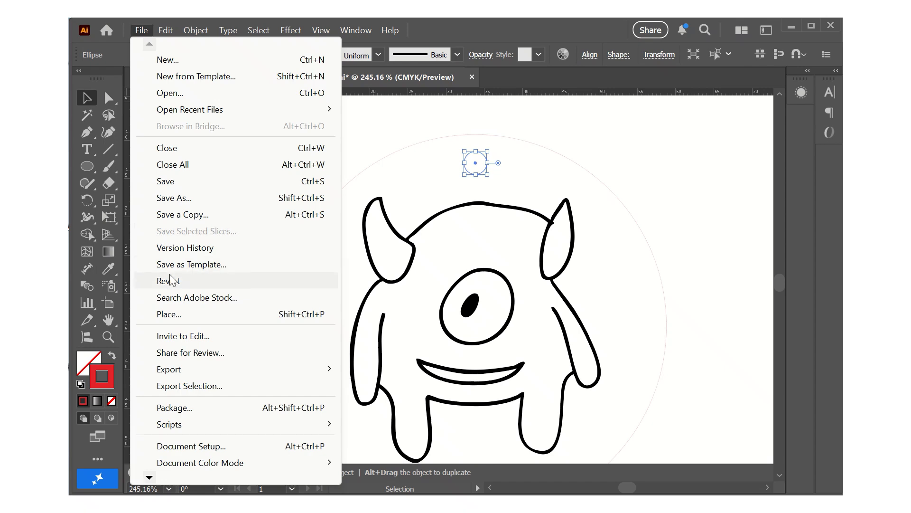
pyautogui.click(173, 203)
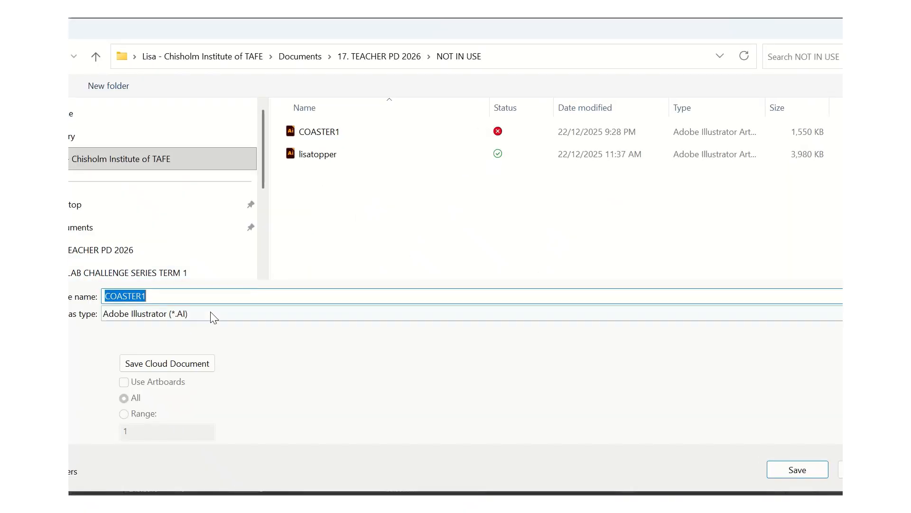
pyautogui.write('KEYCHAIN1')
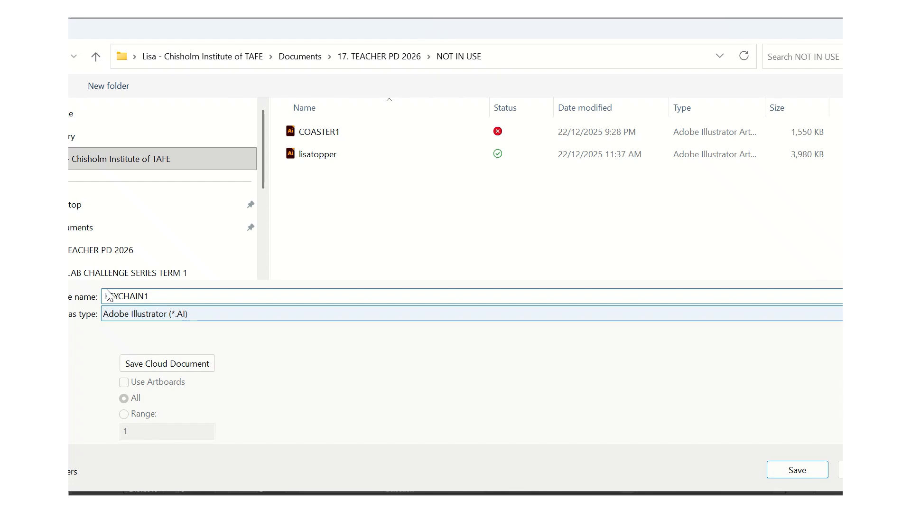
pyautogui.click(807, 472)
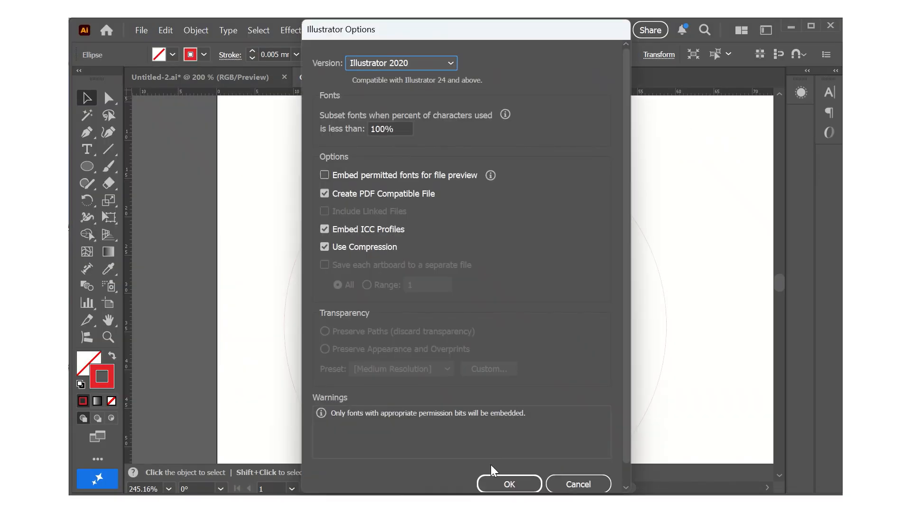
pyautogui.click(492, 476)
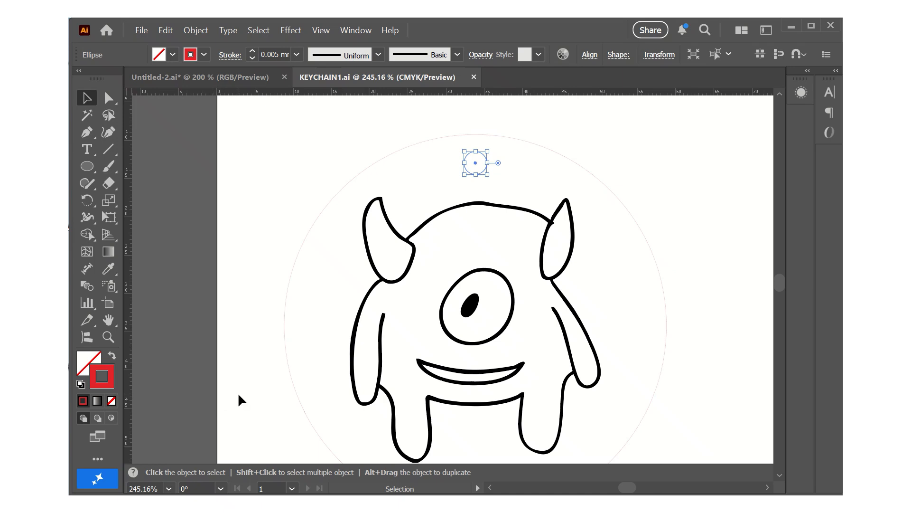
pyautogui.scroll(-3, 238, 392)
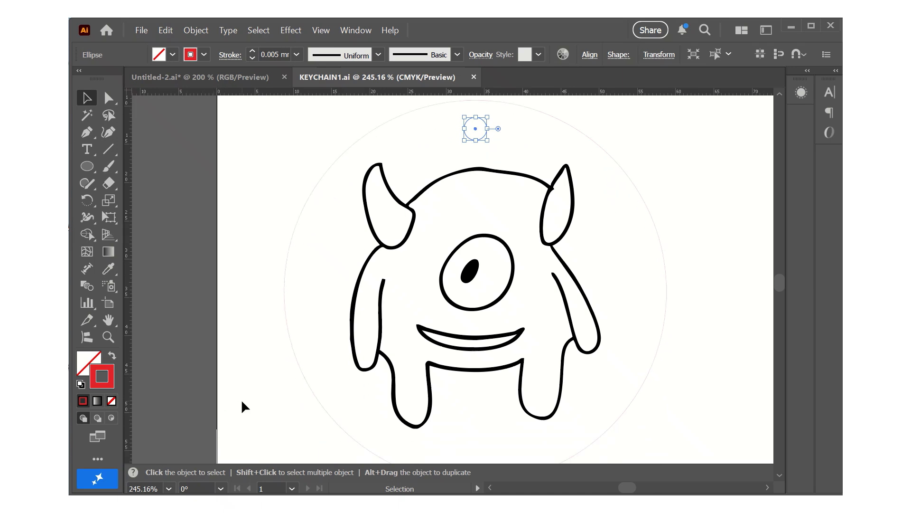
pyautogui.scroll(-1, 243, 401)
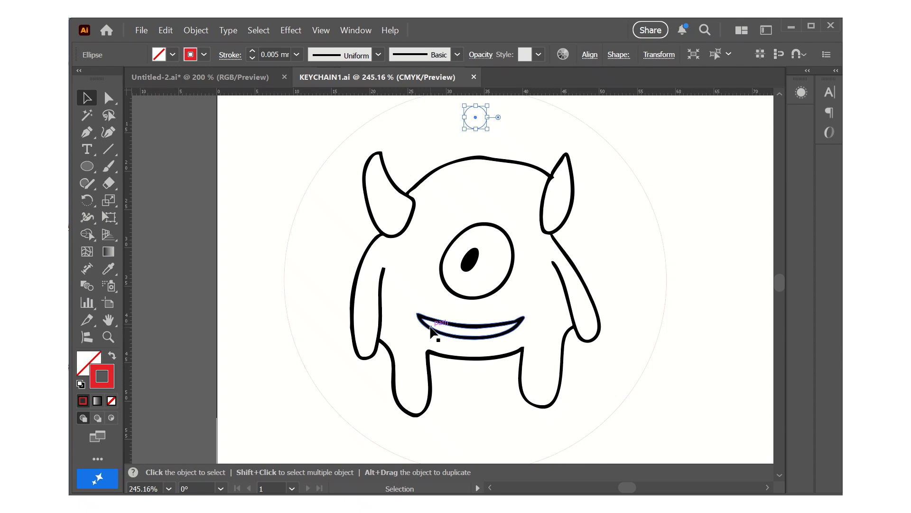